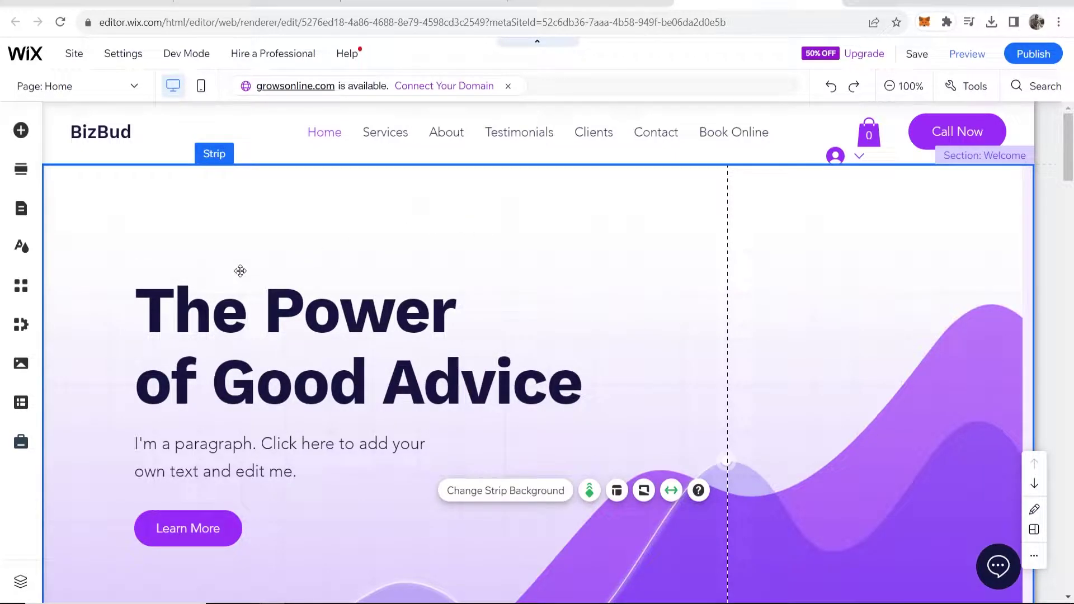
Step: Search the App Market for 'event' apps
{"action": "left_click", "coordinate": [22, 292]}
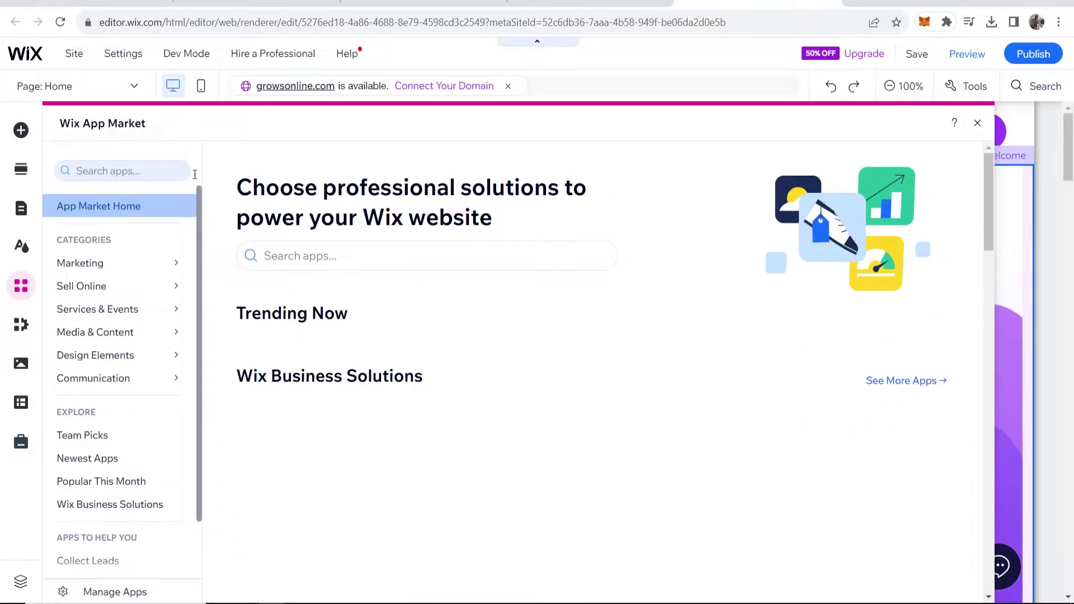
{"action": "left_click", "coordinate": [193, 173]}
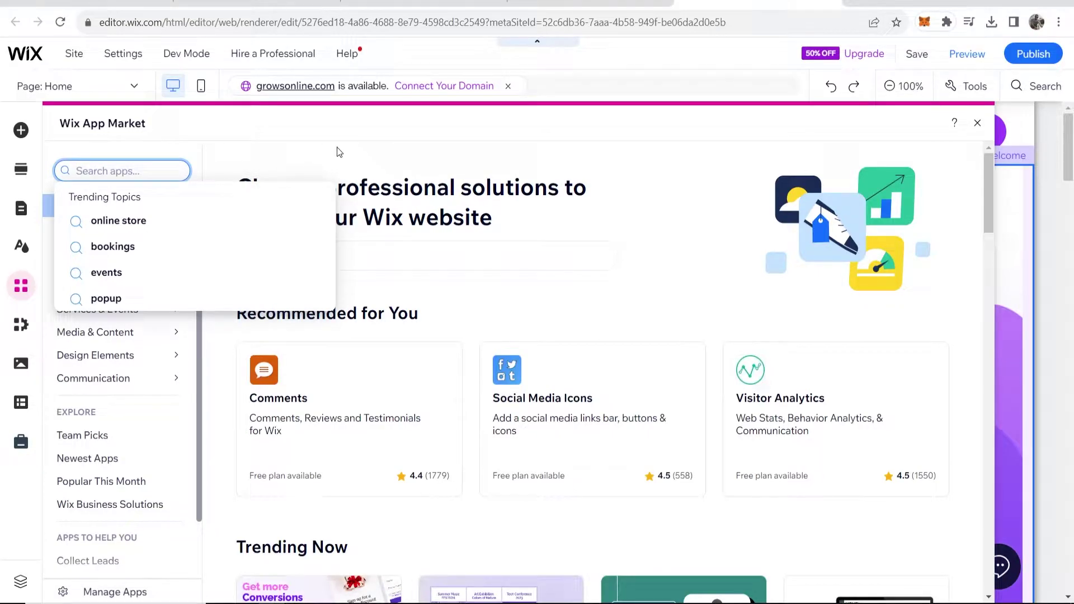
{"action": "type", "text": "event"}
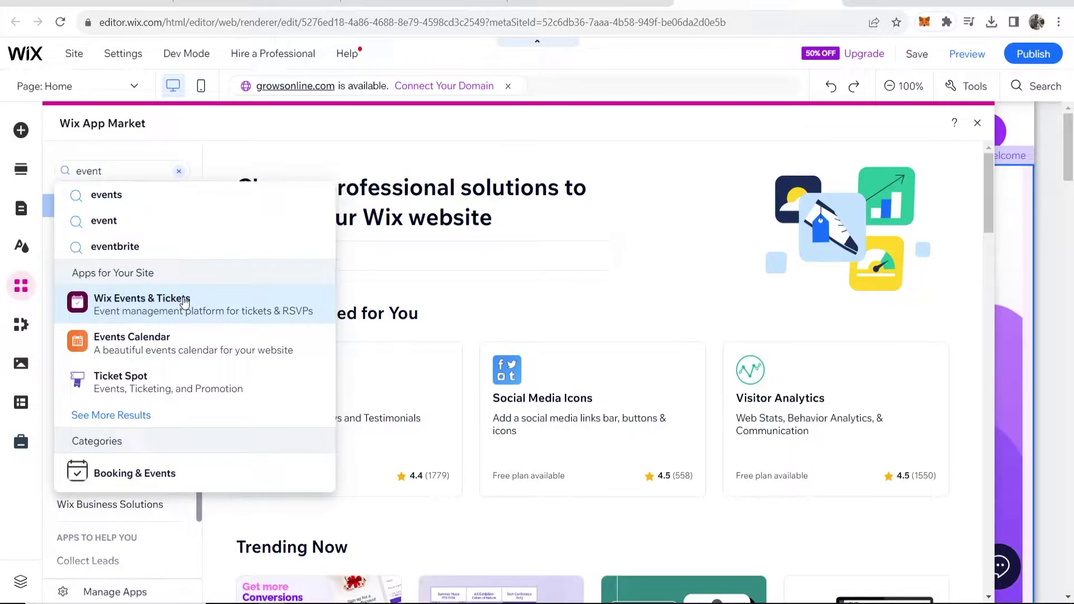
Step: Add Wix Events & Tickets to the site from the search results
{"action": "left_click", "coordinate": [121, 304]}
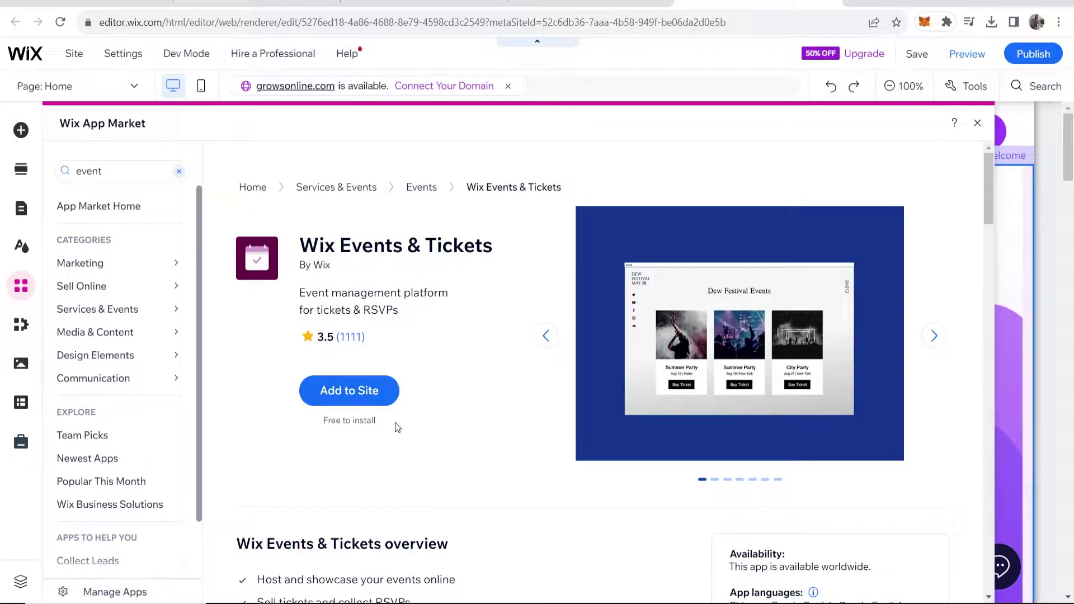
{"action": "left_click", "coordinate": [357, 390]}
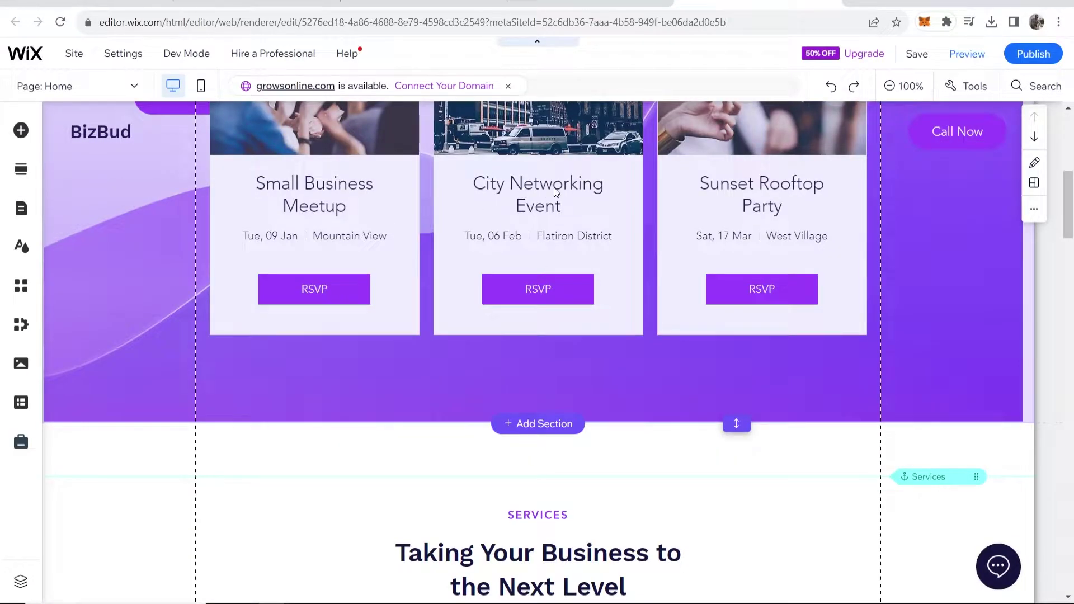
Step: Drag the events widget down the home page and nudge it into place above About
{"action": "left_click", "coordinate": [553, 215]}
{"action": "left_click_drag", "start_coordinate": [584, 319], "coordinate": [612, 522]}
{"action": "scroll", "coordinate": [578, 384], "scroll_direction": "down", "scroll_amount": 7}
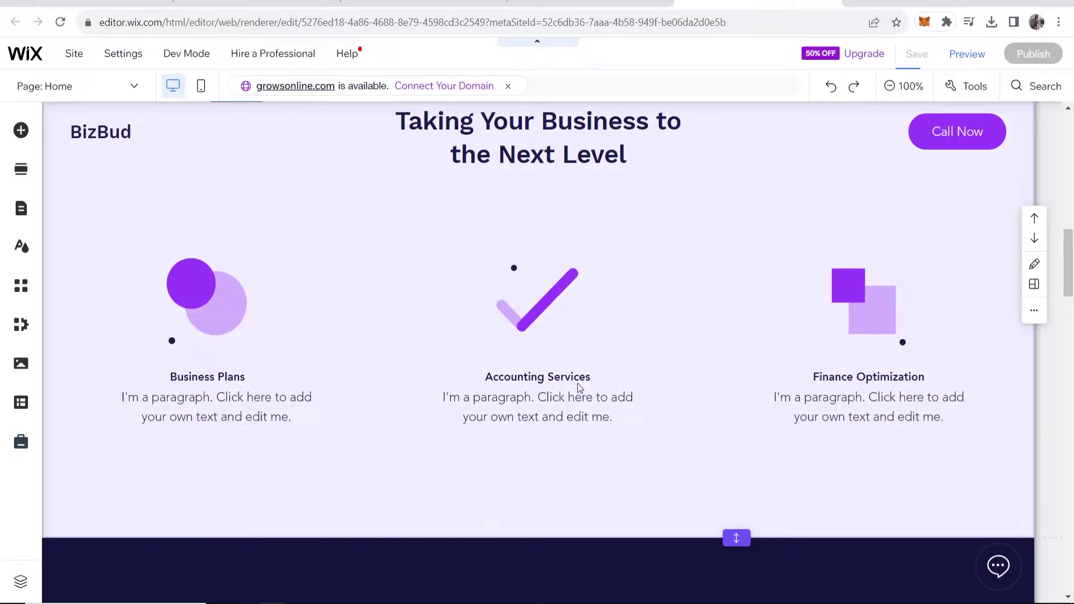
{"action": "scroll", "coordinate": [577, 384], "scroll_direction": "up", "scroll_amount": 10}
{"action": "scroll", "coordinate": [569, 387], "scroll_direction": "down", "scroll_amount": 10}
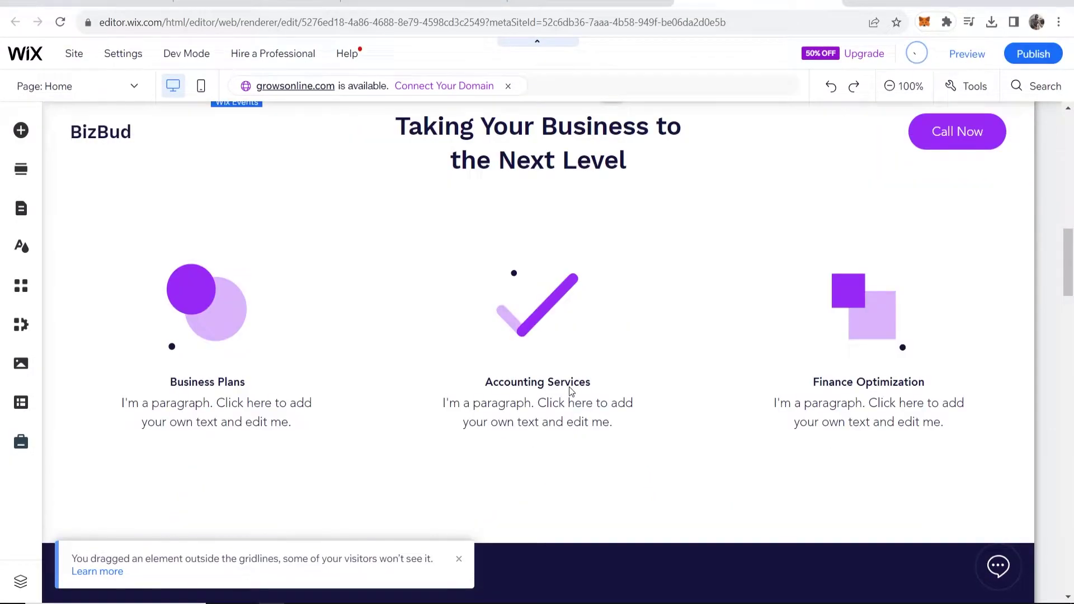
{"action": "scroll", "coordinate": [569, 387], "scroll_direction": "down", "scroll_amount": 10}
{"action": "left_click", "coordinate": [557, 281]}
{"action": "left_click_drag", "start_coordinate": [557, 281], "coordinate": [552, 306]}
{"action": "scroll", "coordinate": [684, 262], "scroll_direction": "down", "scroll_amount": 5}
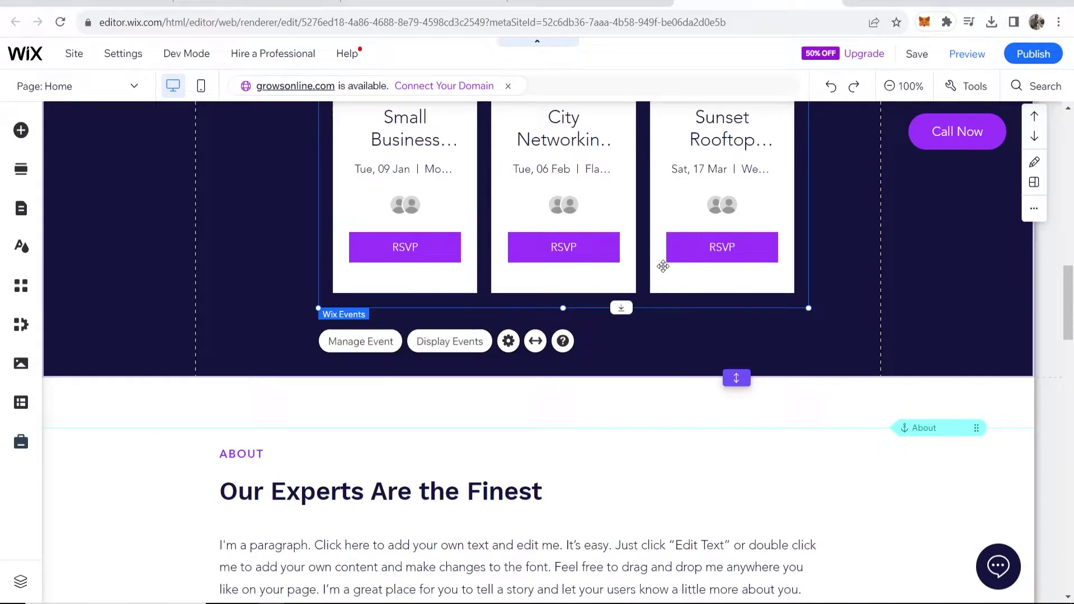
{"action": "scroll", "coordinate": [663, 266], "scroll_direction": "up", "scroll_amount": 6}
{"action": "left_click_drag", "start_coordinate": [654, 283], "coordinate": [633, 277]}
{"action": "scroll", "coordinate": [632, 277], "scroll_direction": "down", "scroll_amount": 4}
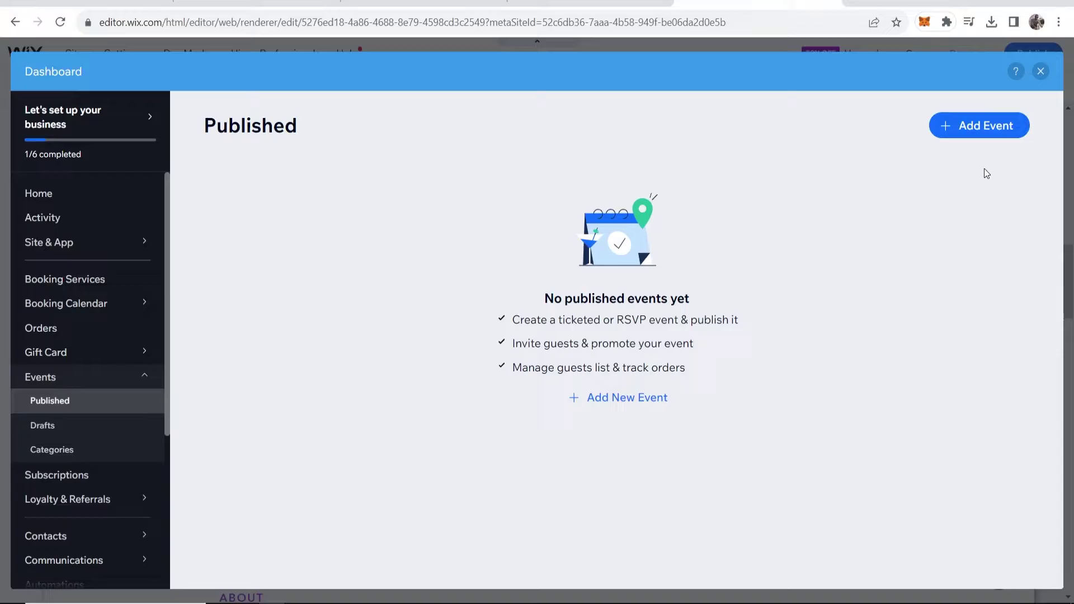
Step: Start a ticketed event named 'SEO Workshop' with teaser 'Learn SEO' and category 'Marketing'
{"action": "left_click", "coordinate": [971, 127]}
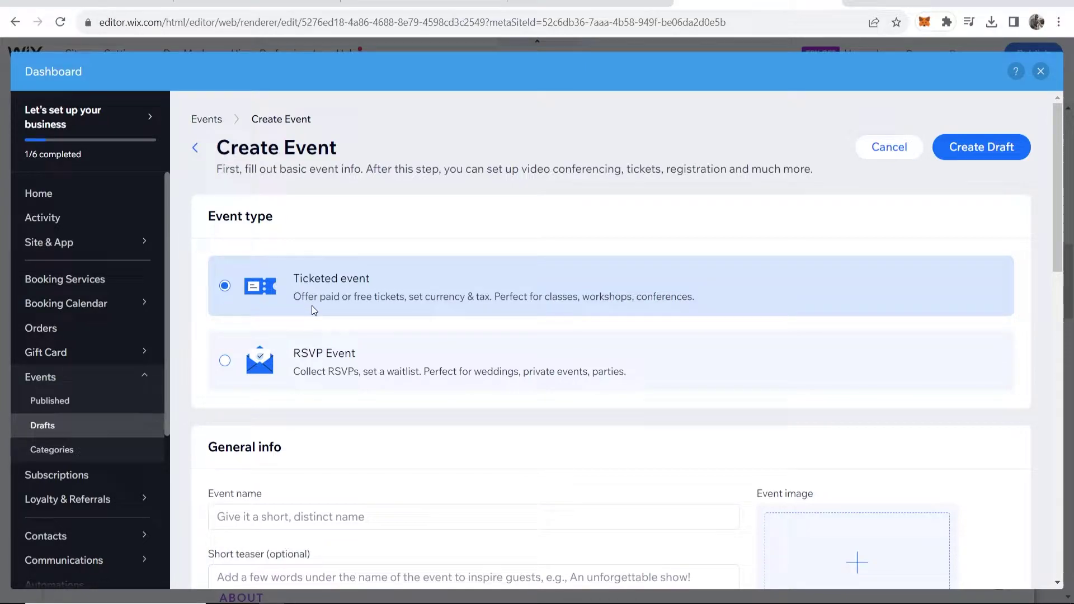
{"action": "scroll", "coordinate": [312, 309], "scroll_direction": "down", "scroll_amount": 5}
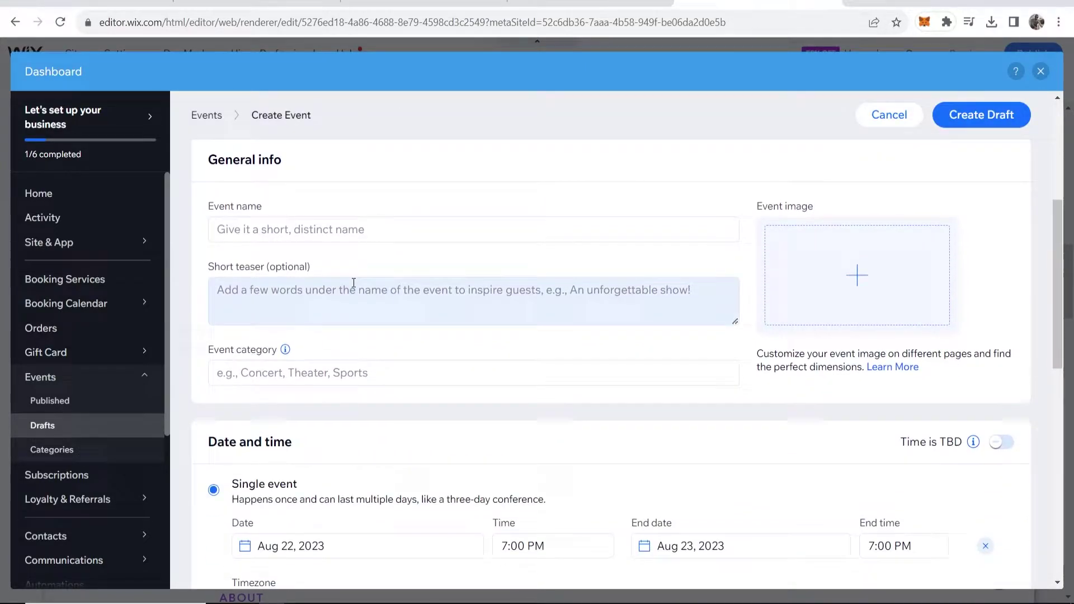
{"action": "left_click", "coordinate": [338, 235]}
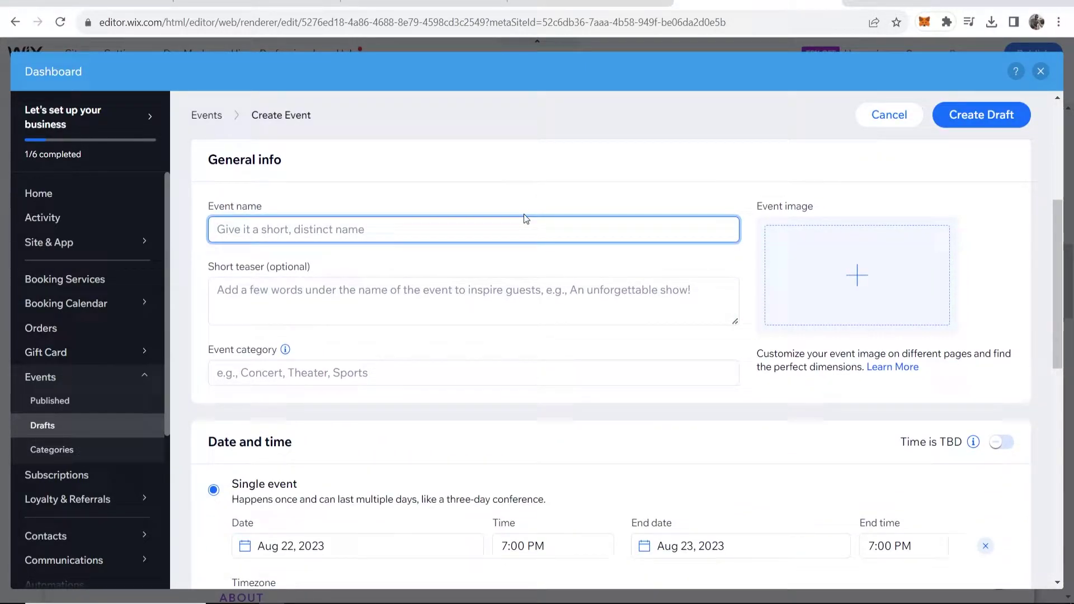
{"action": "type", "text": "S"}
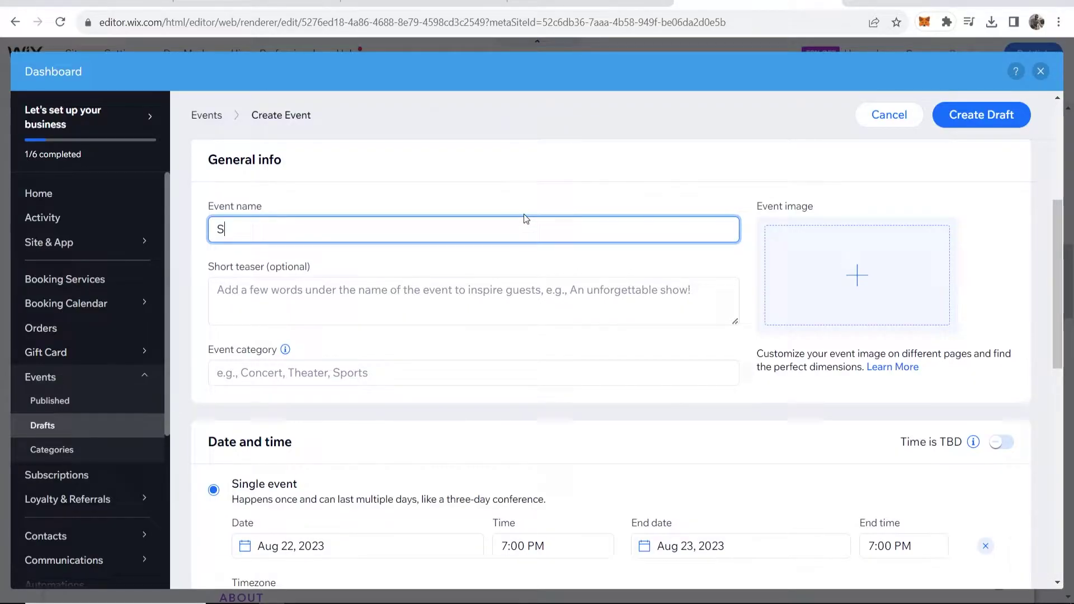
{"action": "type", "text": "EO Workshop"}
{"action": "key", "text": "Tab"}
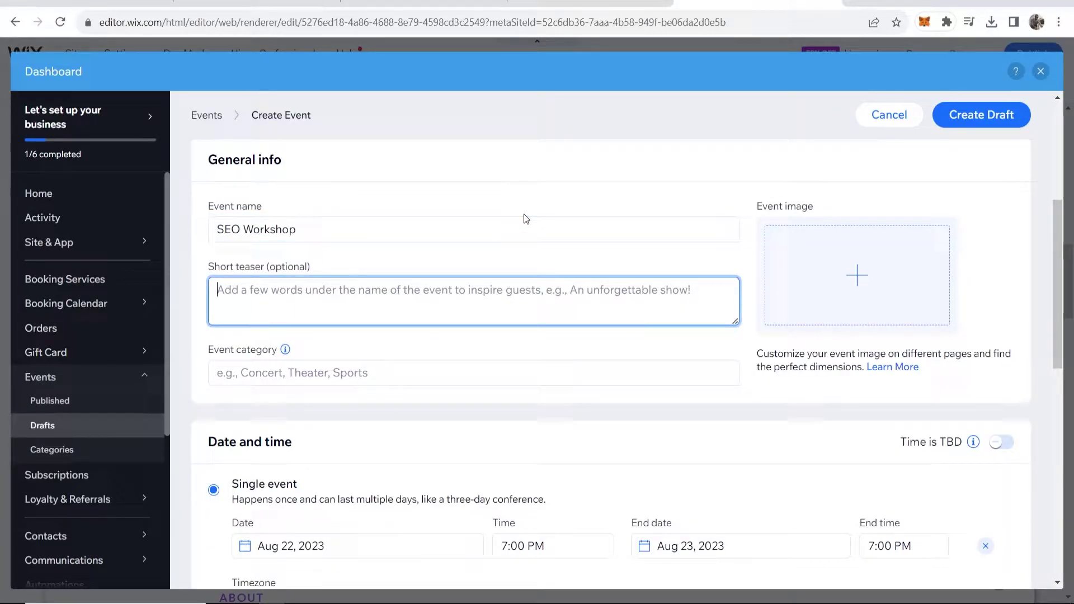
{"action": "type", "text": "Le"}
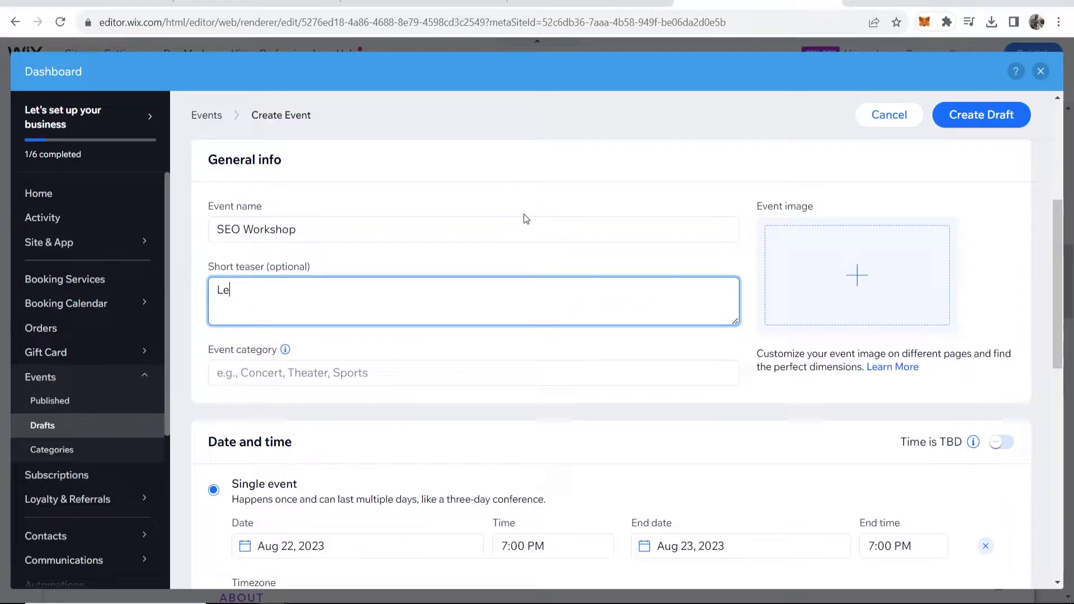
{"action": "type", "text": "arn SEO"}
{"action": "key", "text": "Tab"}
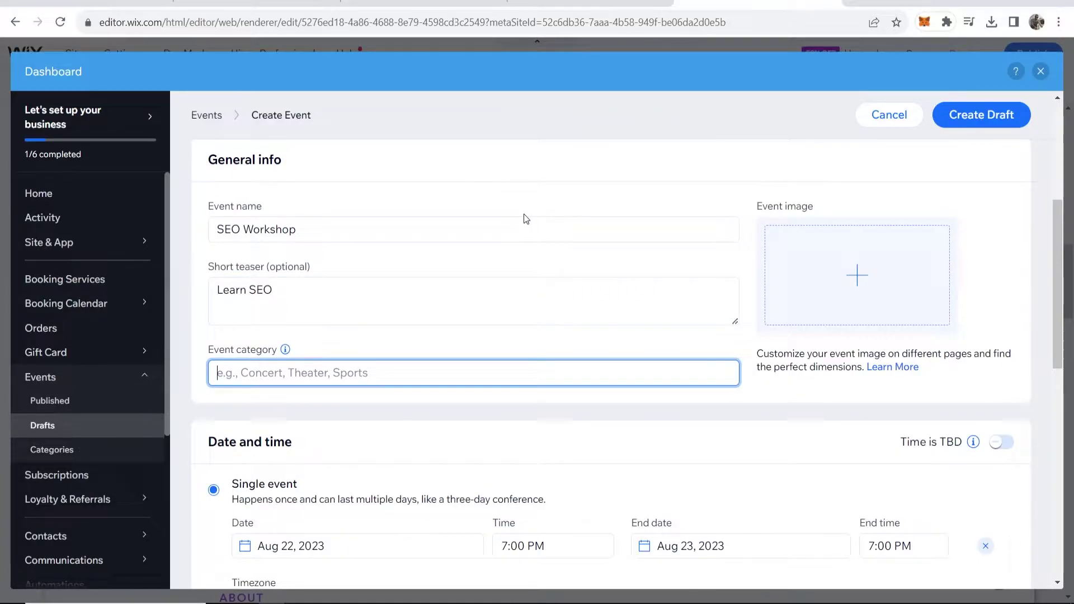
{"action": "type", "text": "Marketing"}
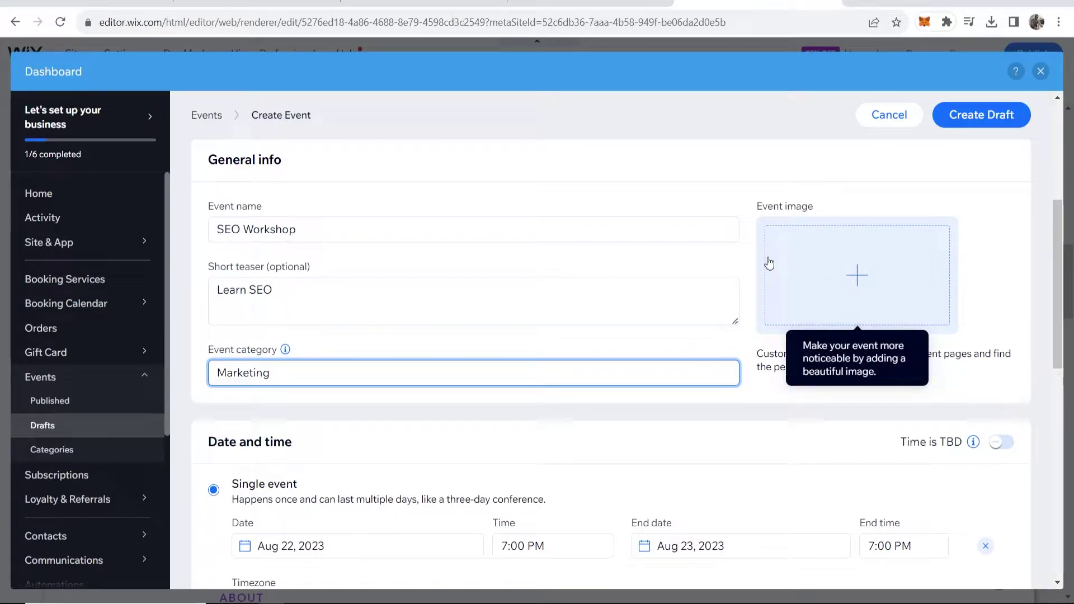
{"action": "scroll", "coordinate": [616, 286], "scroll_direction": "down", "scroll_amount": 5}
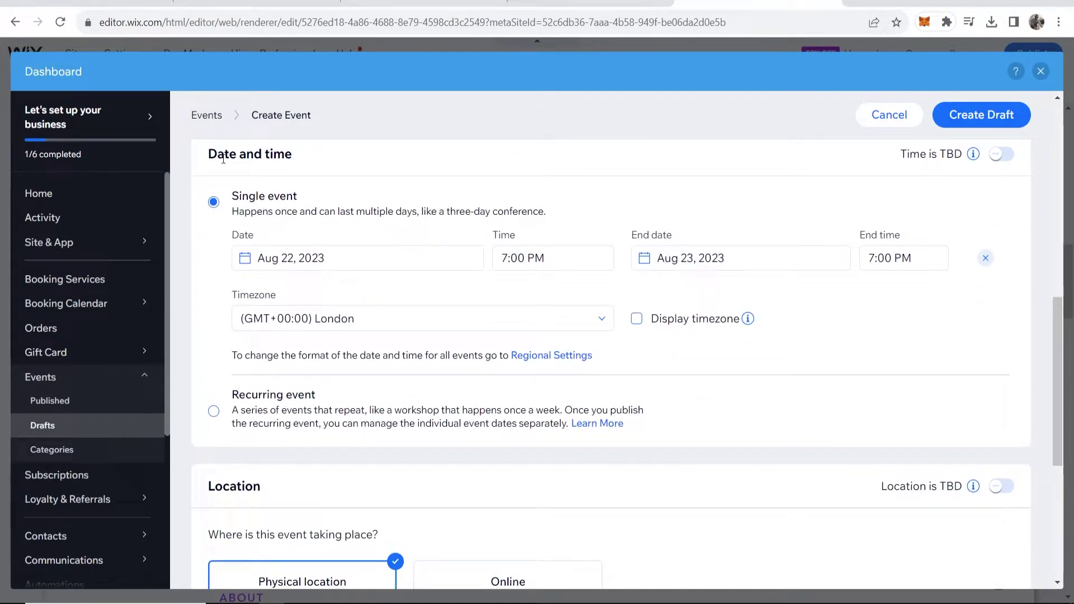
Step: Set the event date to Aug 24, 2023, end time 9:00 PM, and show the timezone
{"action": "left_click_drag", "start_coordinate": [210, 156], "coordinate": [293, 156]}
{"action": "left_click", "coordinate": [259, 197]}
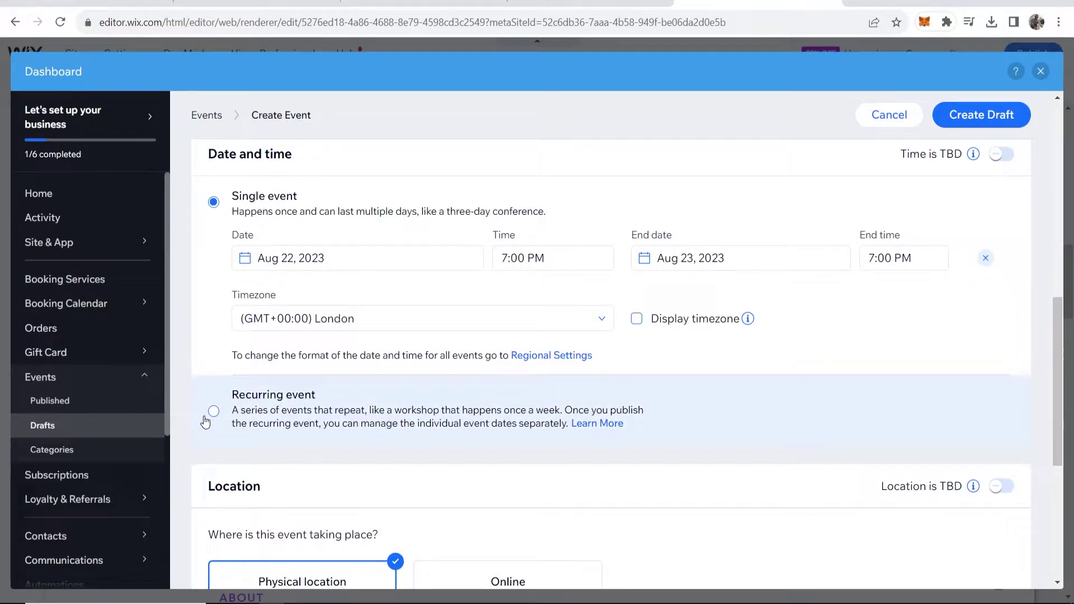
{"action": "left_click", "coordinate": [283, 258]}
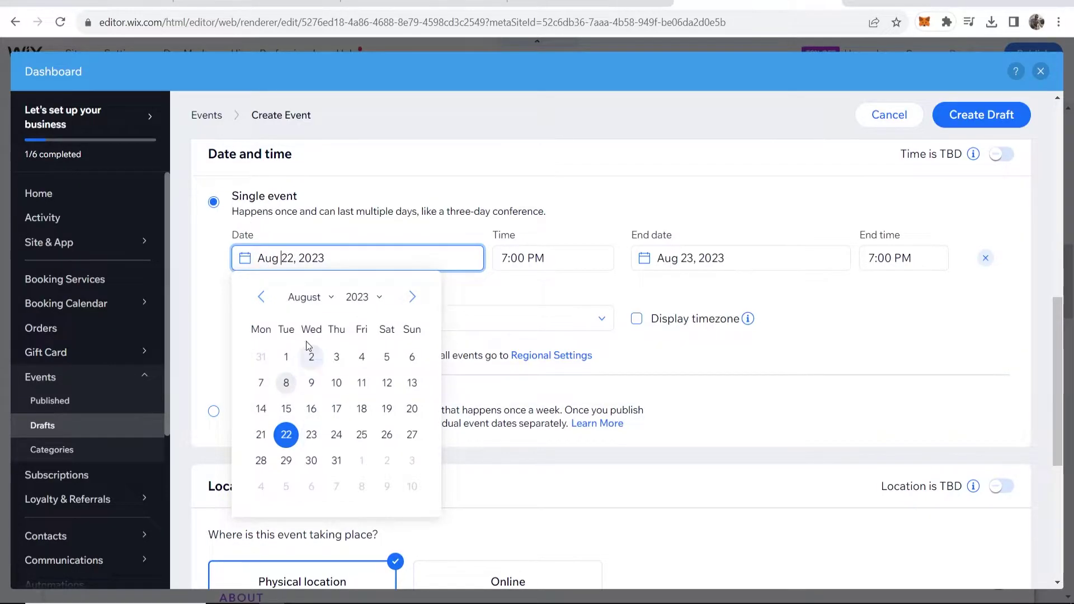
{"action": "left_click", "coordinate": [336, 435]}
{"action": "left_click", "coordinate": [569, 259]}
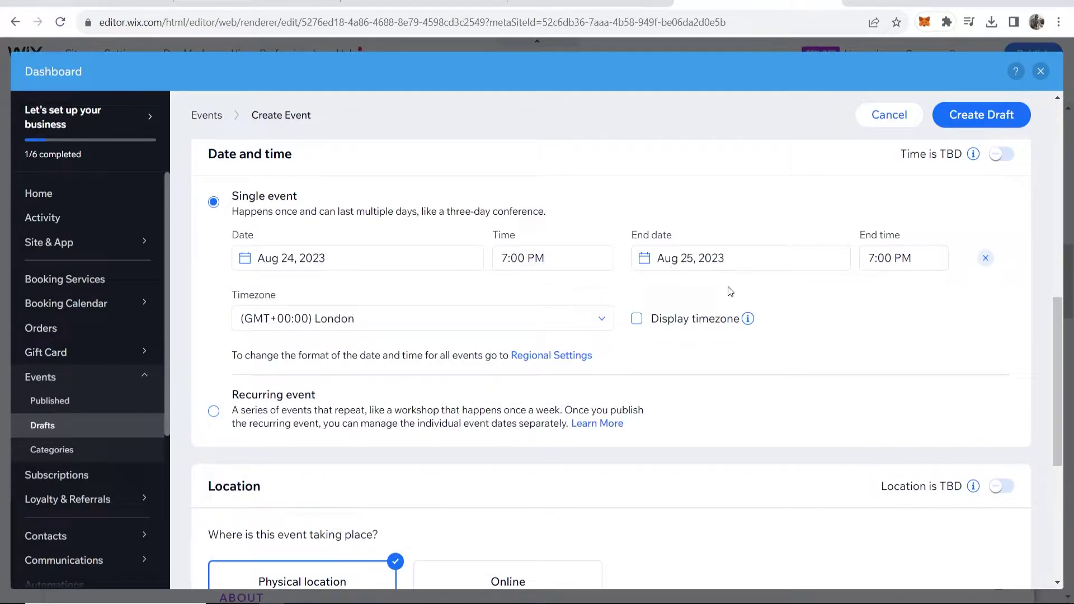
{"action": "left_click", "coordinate": [909, 258]}
{"action": "scroll", "coordinate": [892, 338], "scroll_direction": "down", "scroll_amount": 3}
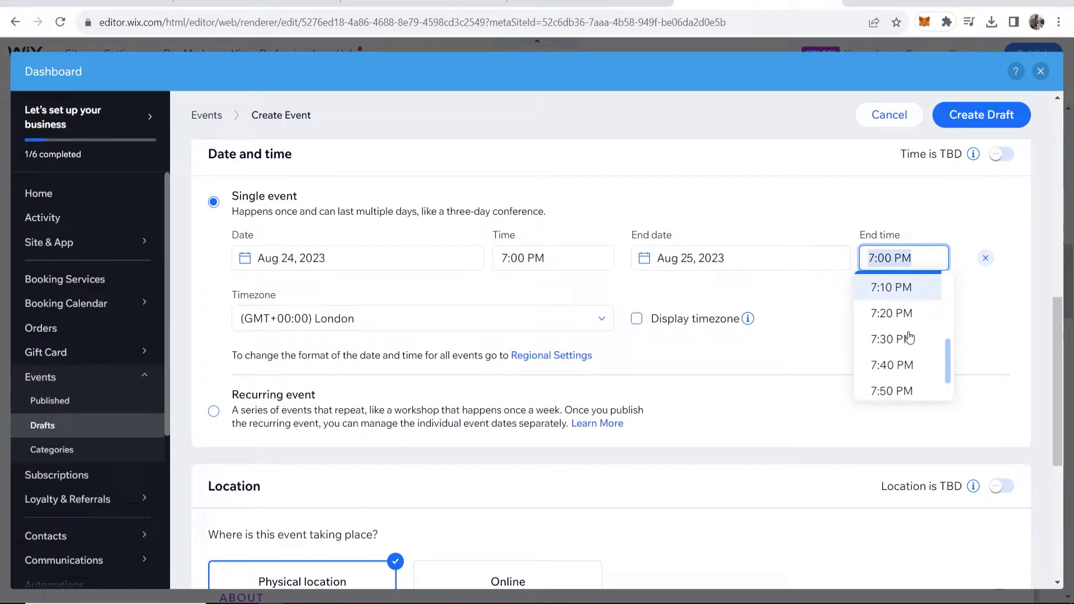
{"action": "scroll", "coordinate": [890, 364], "scroll_direction": "down", "scroll_amount": 3}
{"action": "left_click", "coordinate": [890, 330]}
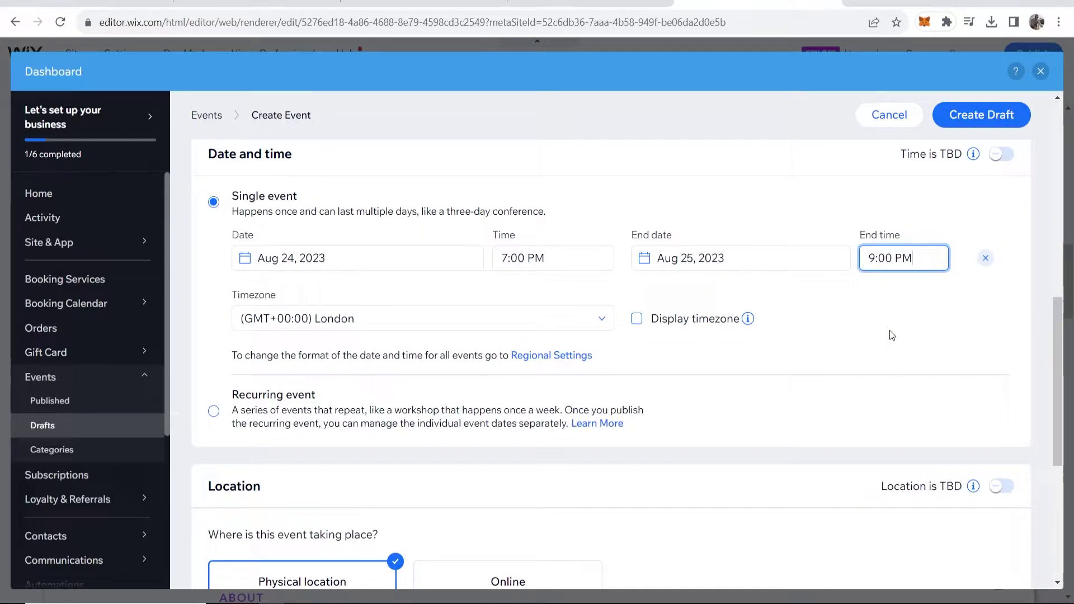
{"action": "left_click", "coordinate": [639, 324]}
{"action": "scroll", "coordinate": [652, 320], "scroll_direction": "down", "scroll_amount": 3}
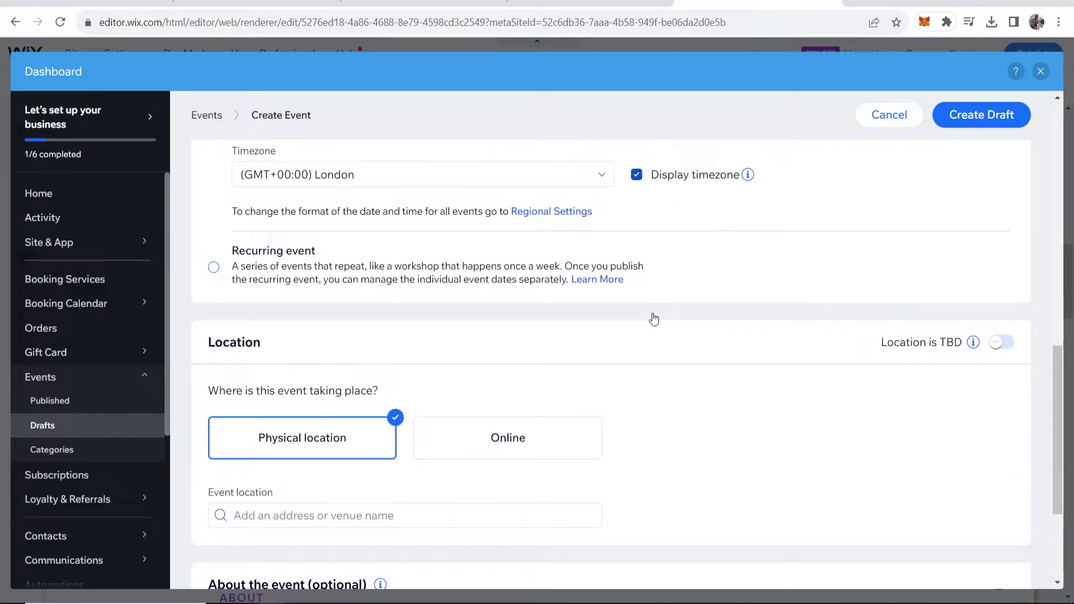
{"action": "scroll", "coordinate": [654, 320], "scroll_direction": "down", "scroll_amount": 3}
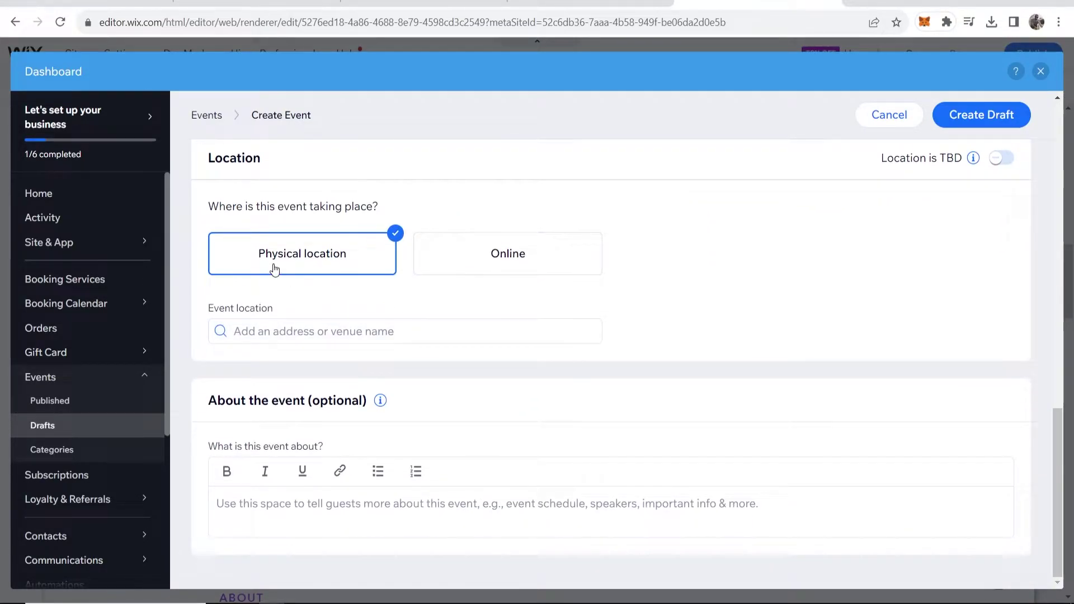
Step: Set the event location to London, choosing the London Eye suggestion
{"action": "left_click", "coordinate": [358, 334]}
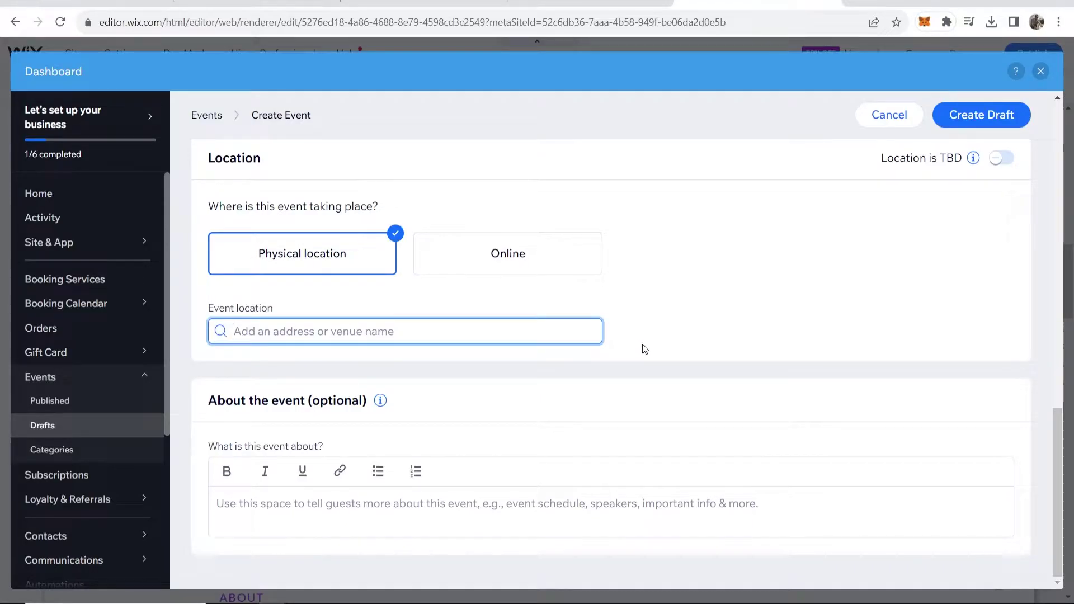
{"action": "type", "text": "london"}
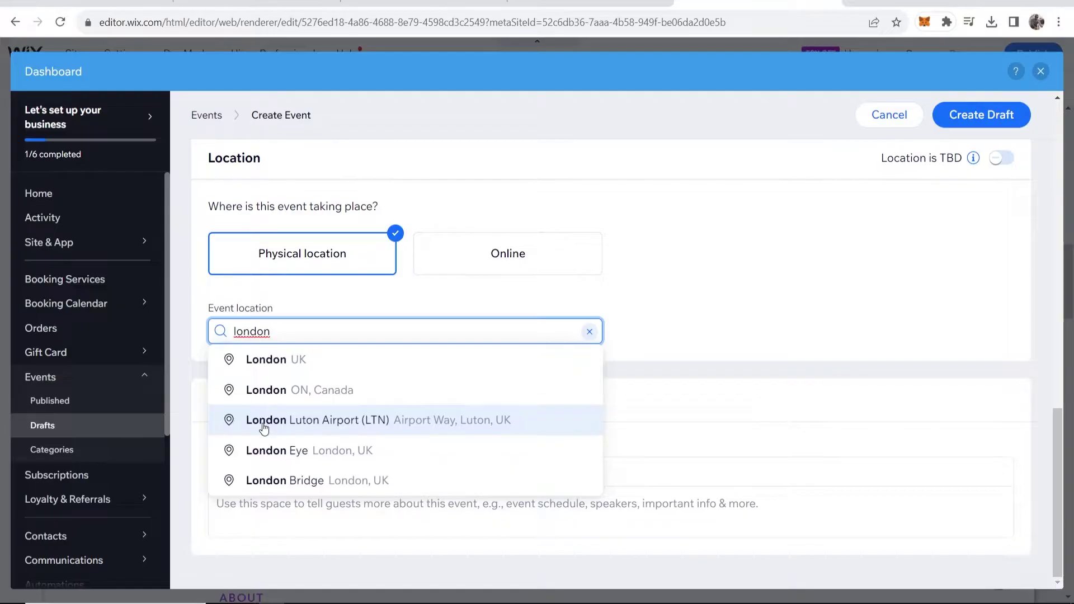
{"action": "left_click", "coordinate": [273, 459]}
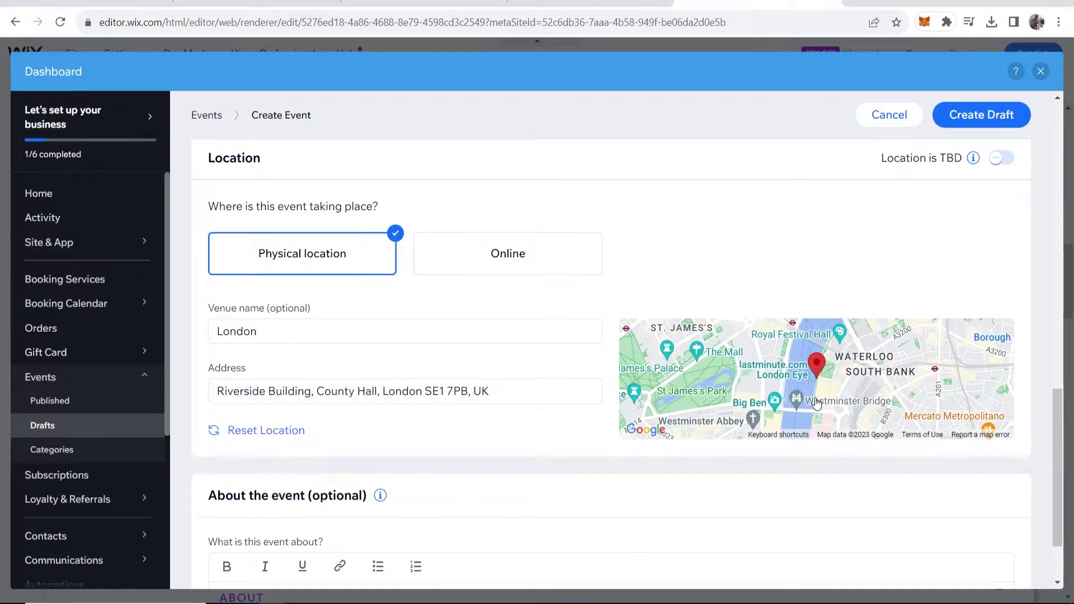
{"action": "scroll", "coordinate": [820, 387], "scroll_direction": "up", "scroll_amount": 2}
{"action": "scroll", "coordinate": [806, 392], "scroll_direction": "down", "scroll_amount": 2}
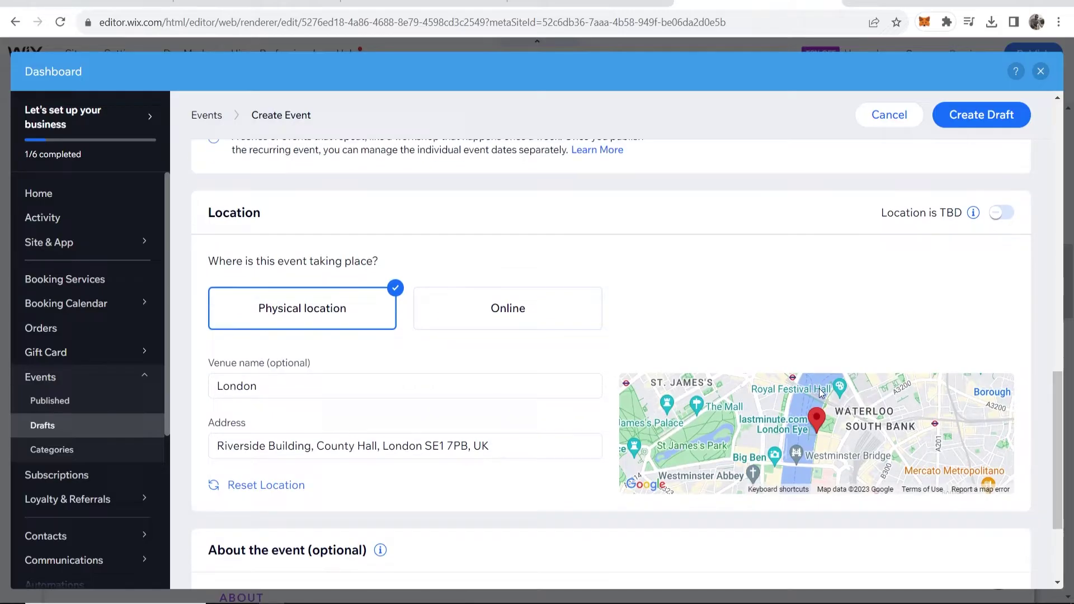
{"action": "scroll", "coordinate": [644, 391], "scroll_direction": "down", "scroll_amount": 2}
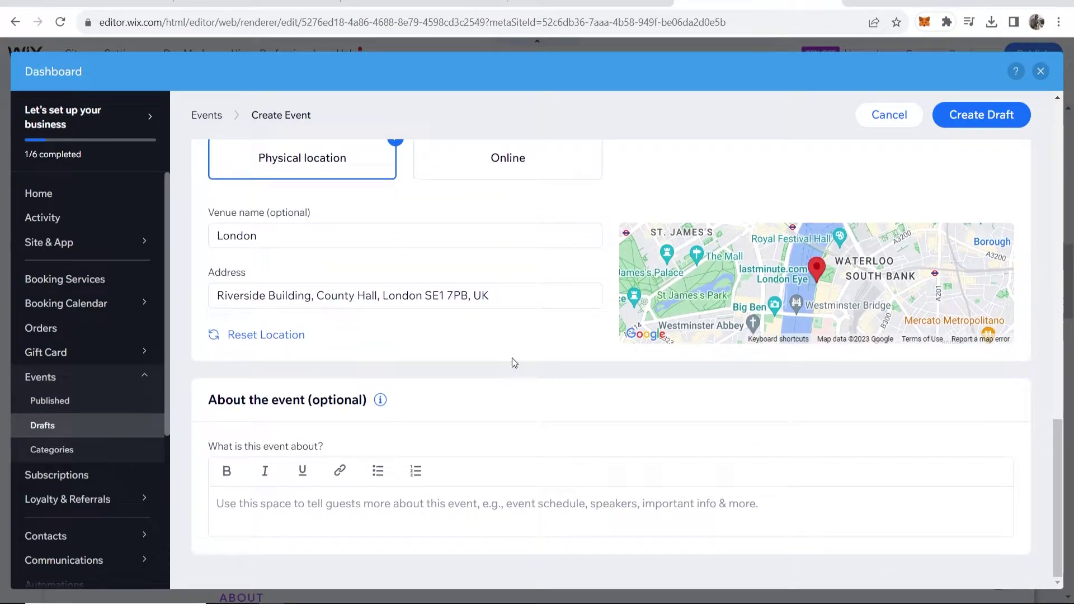
{"action": "left_click_drag", "start_coordinate": [214, 402], "coordinate": [263, 420]}
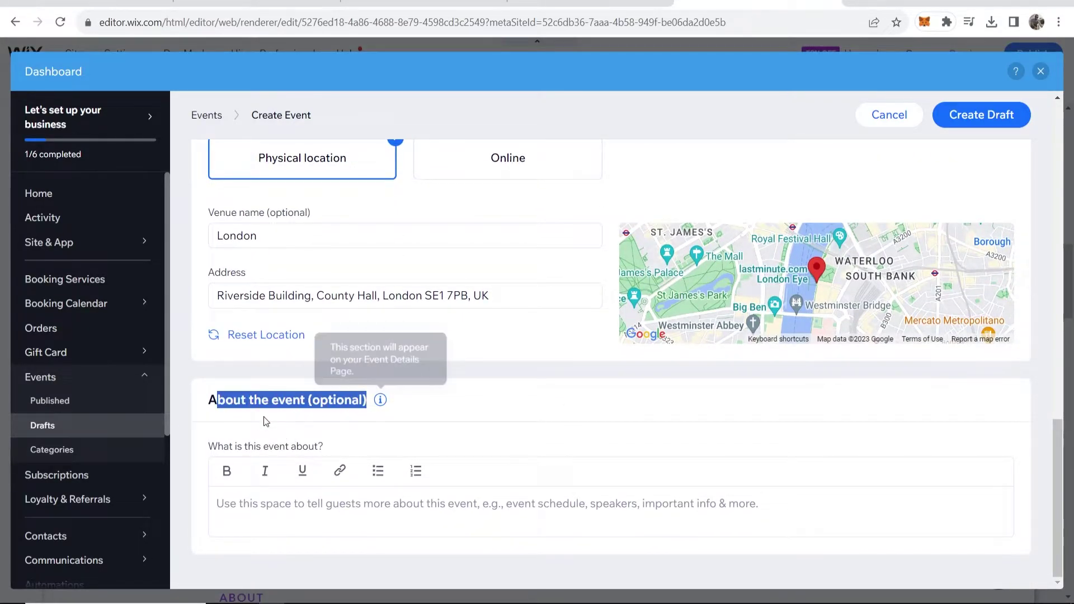
{"action": "left_click", "coordinate": [227, 416]}
{"action": "scroll", "coordinate": [777, 357], "scroll_direction": "up", "scroll_amount": 6}
{"action": "scroll", "coordinate": [777, 357], "scroll_direction": "up", "scroll_amount": 4}
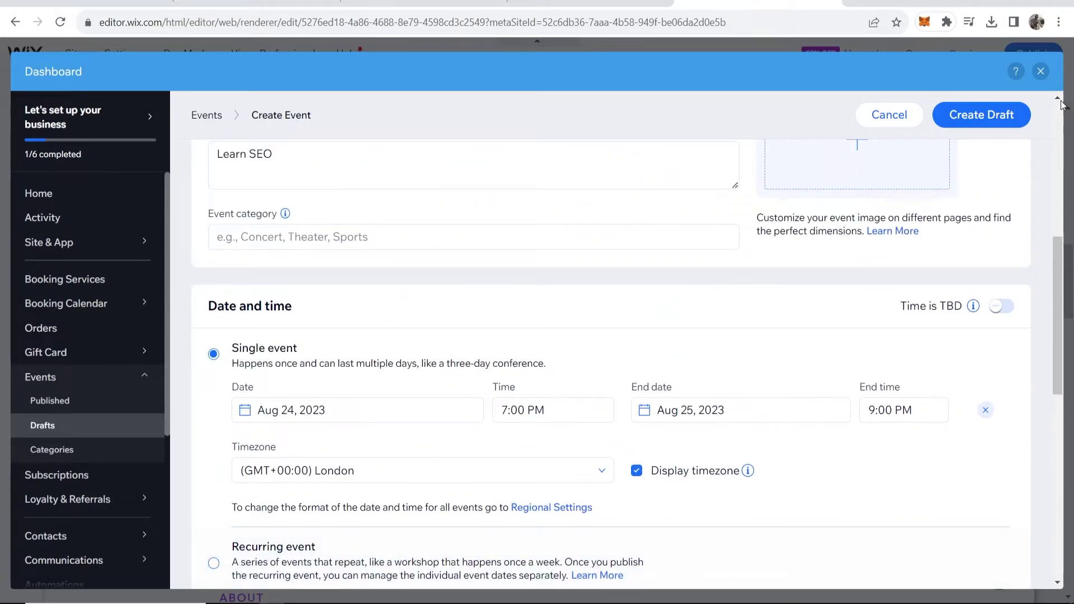
Step: Save the SEO Workshop event as a draft
{"action": "left_click", "coordinate": [979, 120]}
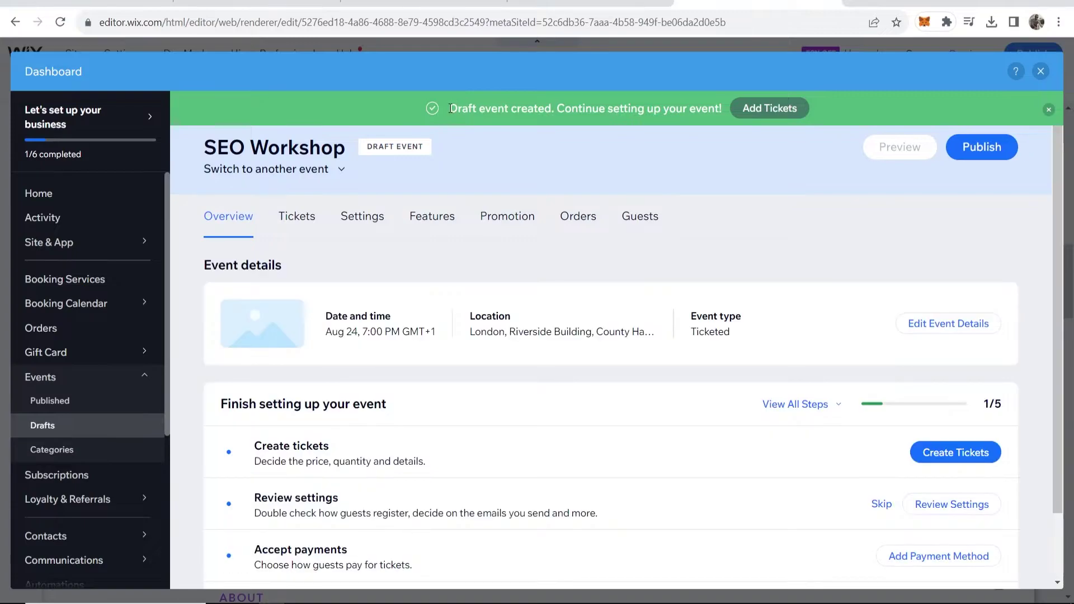
{"action": "left_click_drag", "start_coordinate": [449, 108], "coordinate": [552, 110]}
{"action": "left_click", "coordinate": [544, 111]}
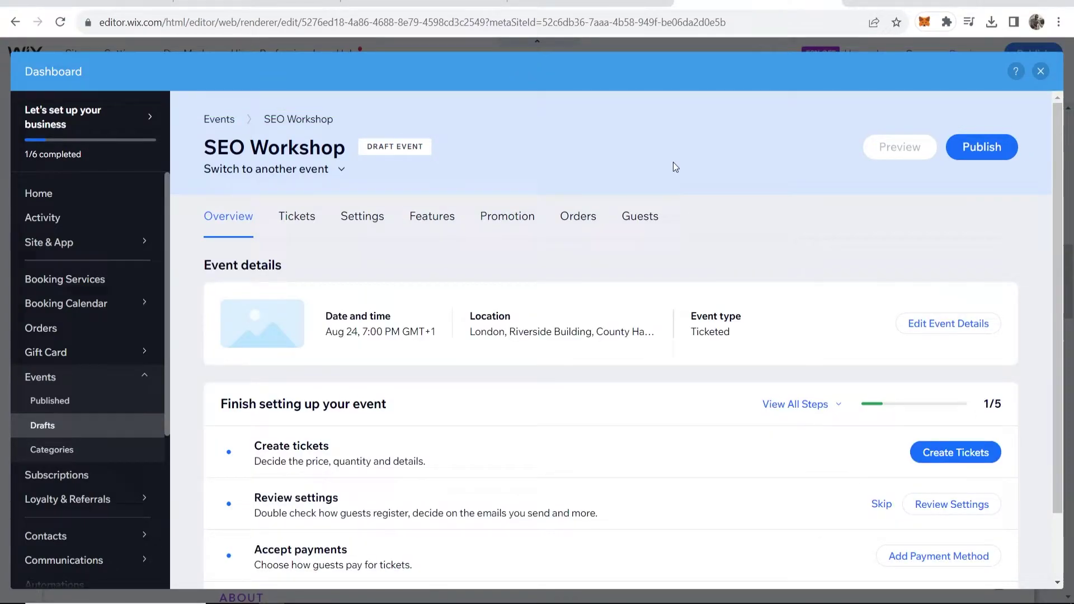
{"action": "scroll", "coordinate": [673, 166], "scroll_direction": "down", "scroll_amount": 2}
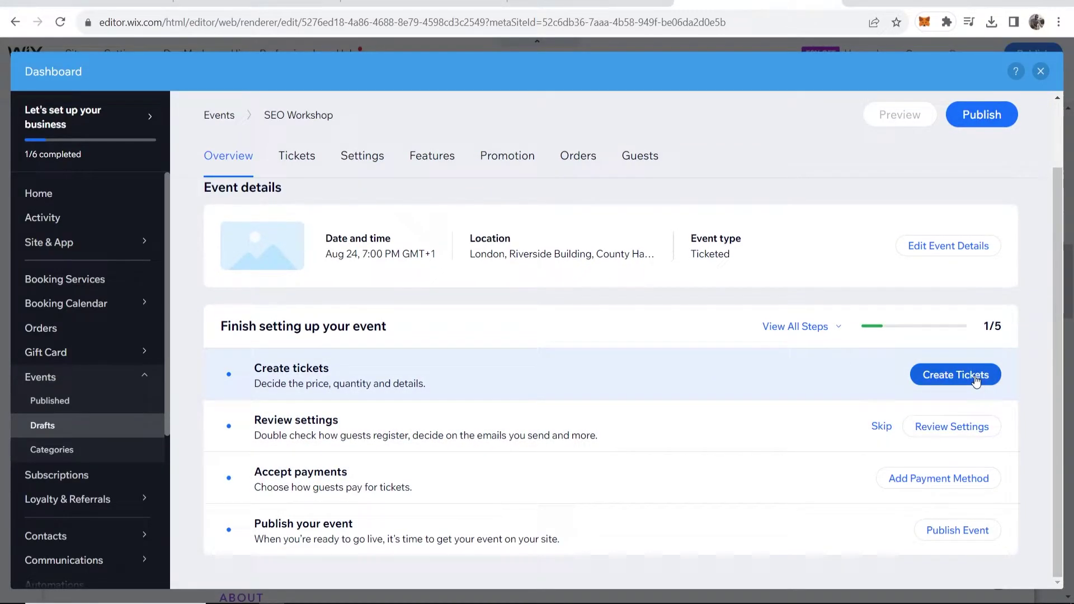
Step: Start a new ticket named 'SEO Workshop' priced at £20
{"action": "left_click", "coordinate": [976, 380]}
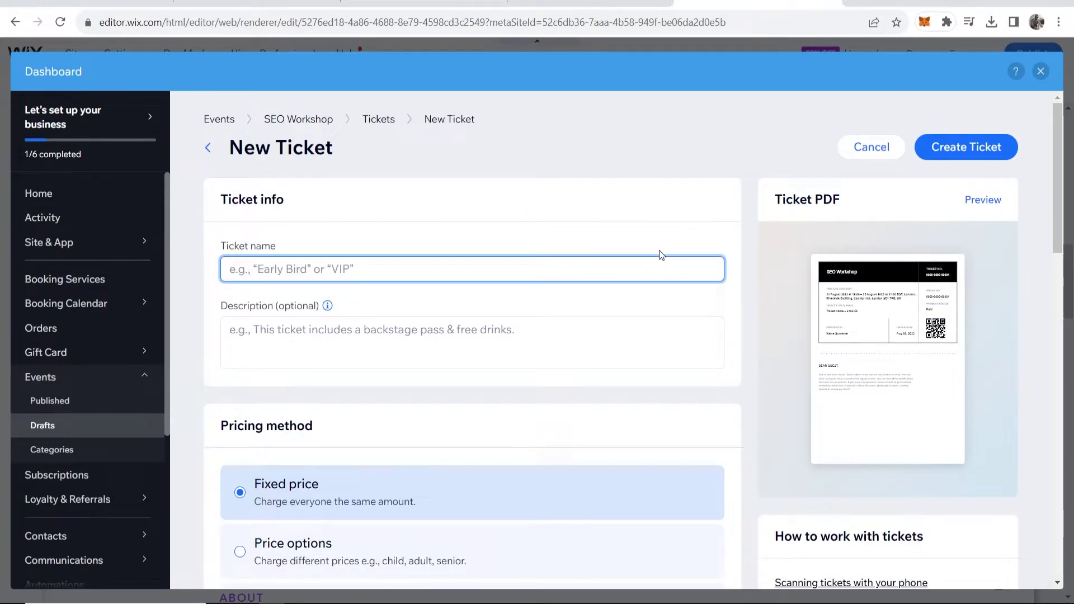
{"action": "type", "text": "SEO "}
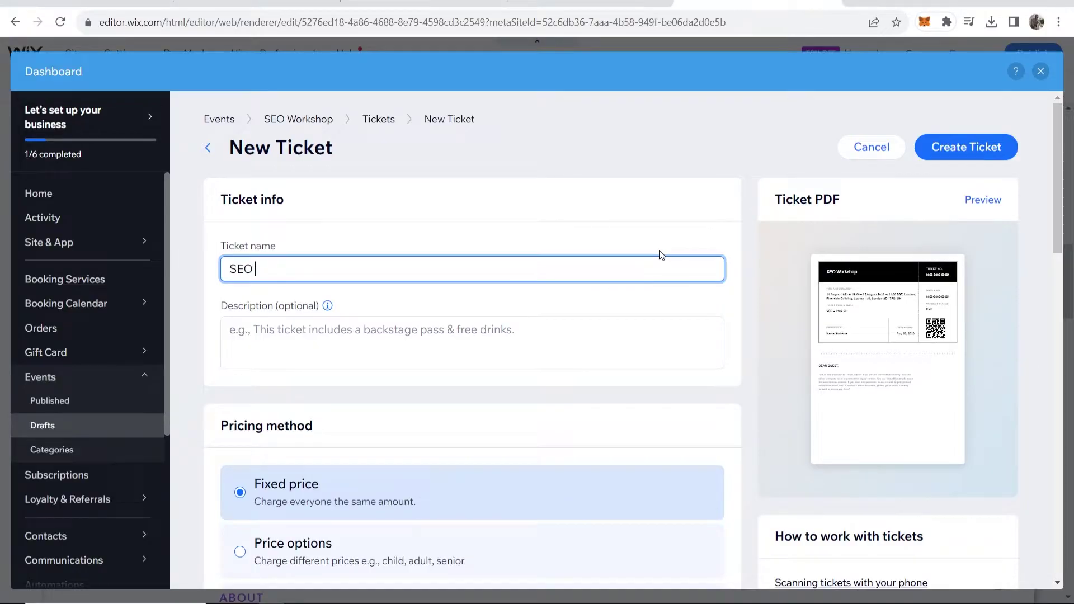
{"action": "type", "text": "Workshop"}
{"action": "key", "text": "Tab"}
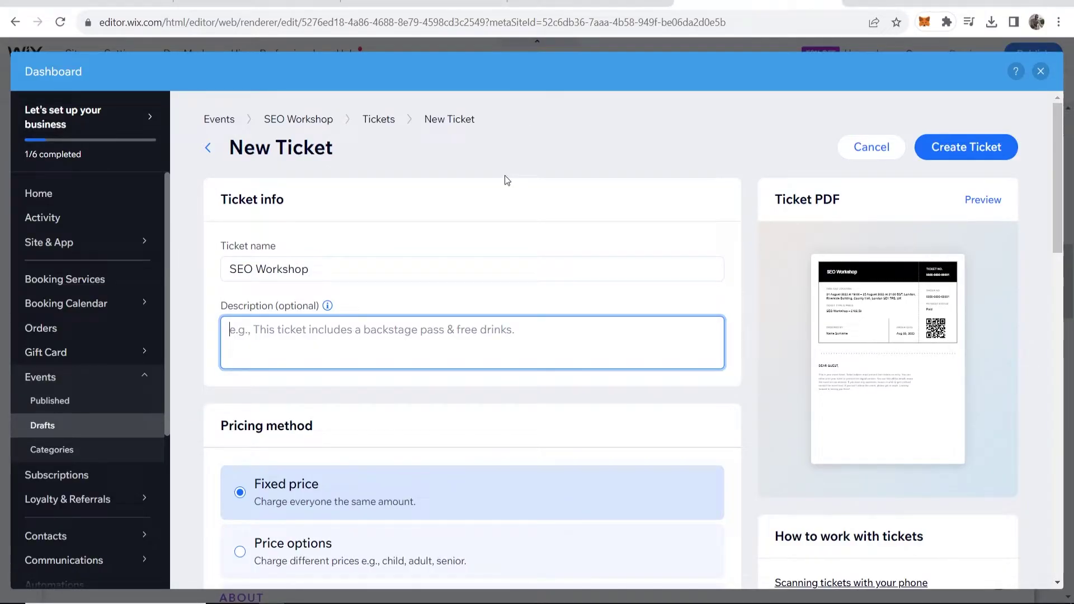
{"action": "scroll", "coordinate": [467, 267], "scroll_direction": "down", "scroll_amount": 3}
{"action": "scroll", "coordinate": [469, 273], "scroll_direction": "down", "scroll_amount": 1}
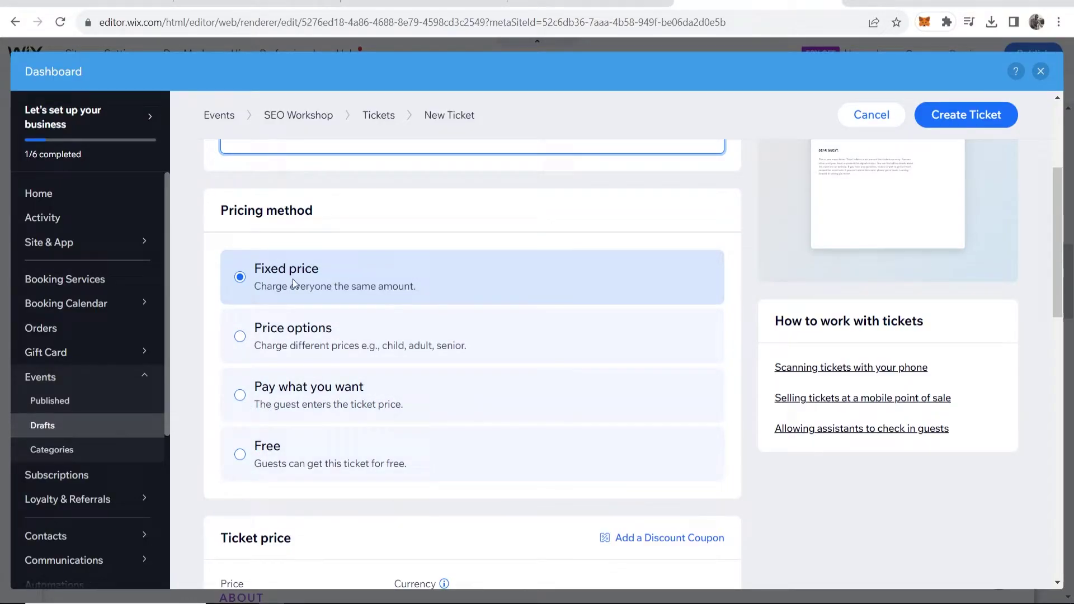
{"action": "scroll", "coordinate": [293, 280], "scroll_direction": "down", "scroll_amount": 3}
{"action": "left_click", "coordinate": [272, 465]}
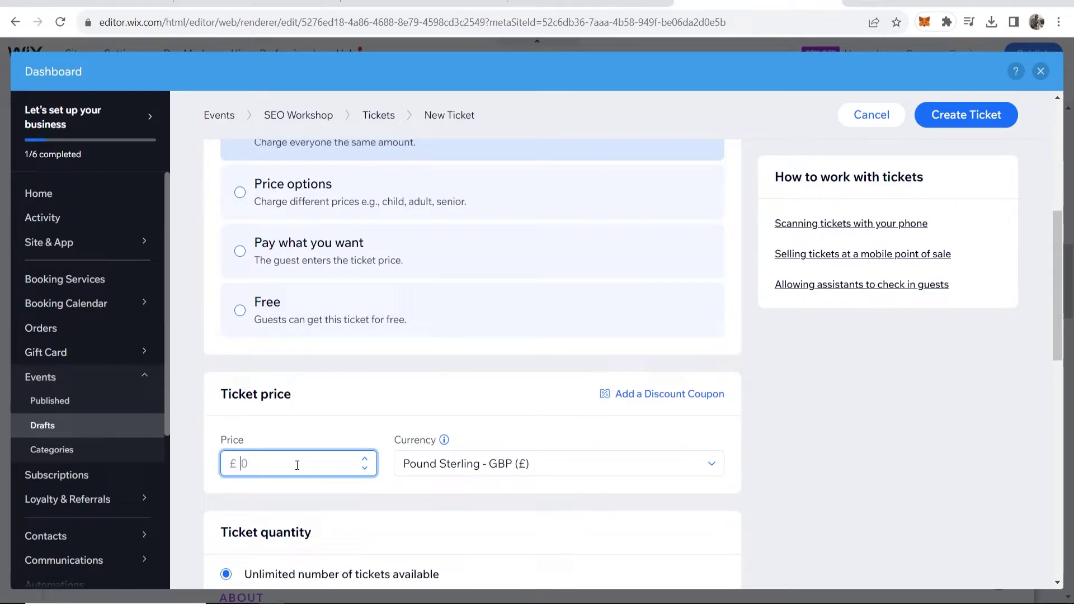
{"action": "left_click", "coordinate": [860, 406]}
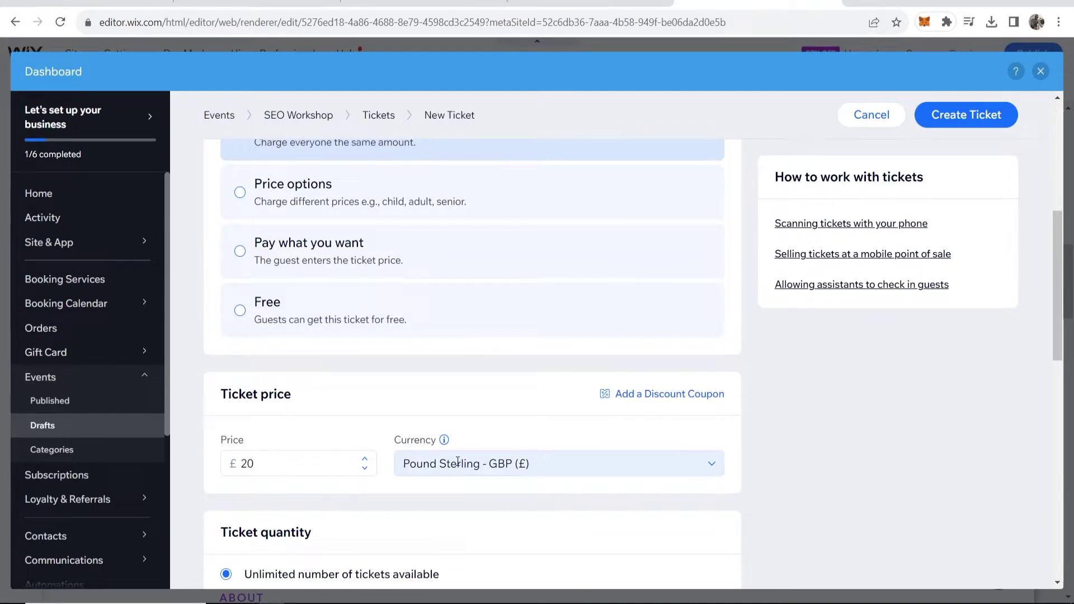
Step: Try adding a discount coupon to the ticket and dismiss the resulting warning
{"action": "scroll", "coordinate": [431, 426], "scroll_direction": "down", "scroll_amount": 1}
{"action": "scroll", "coordinate": [504, 336], "scroll_direction": "down", "scroll_amount": 1}
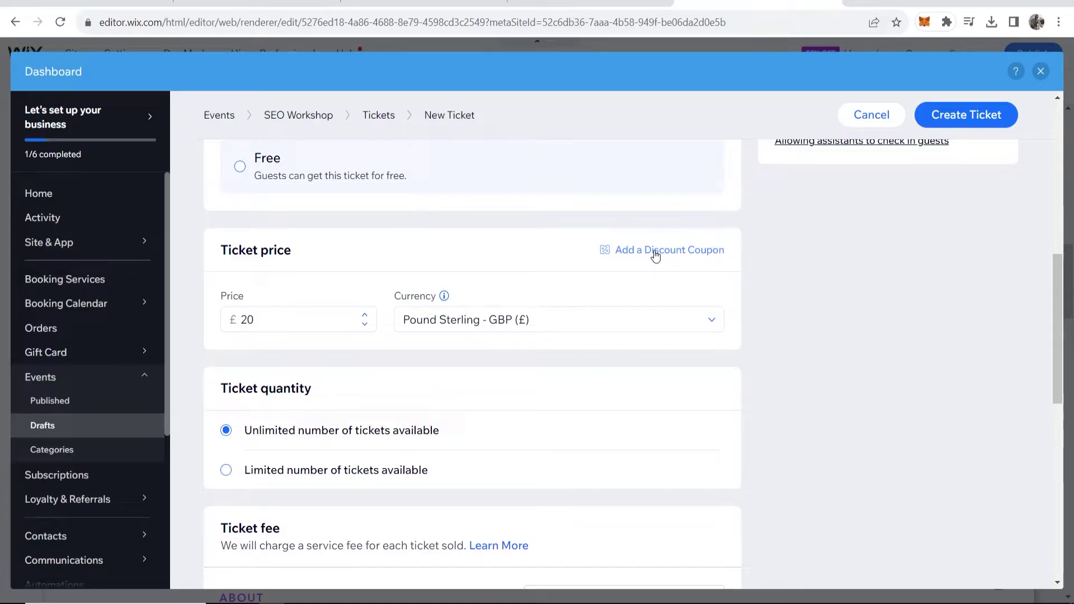
{"action": "left_click", "coordinate": [697, 250]}
{"action": "left_click", "coordinate": [1050, 110]}
{"action": "scroll", "coordinate": [518, 330], "scroll_direction": "down", "scroll_amount": 3}
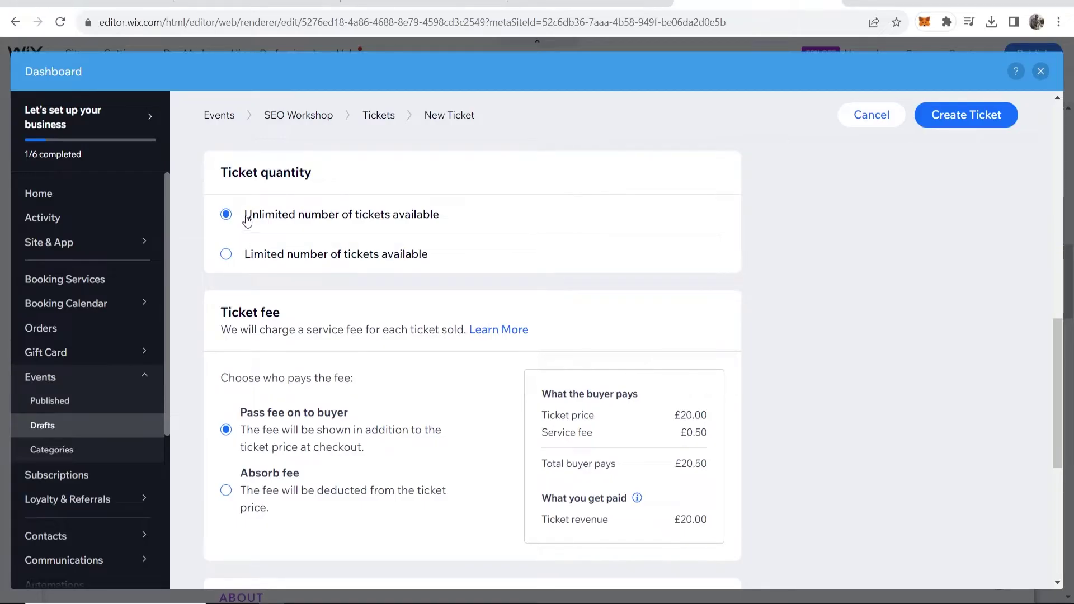
Step: Limit the ticket quantity to 50 and review the service fee and policy settings
{"action": "left_click", "coordinate": [226, 254]}
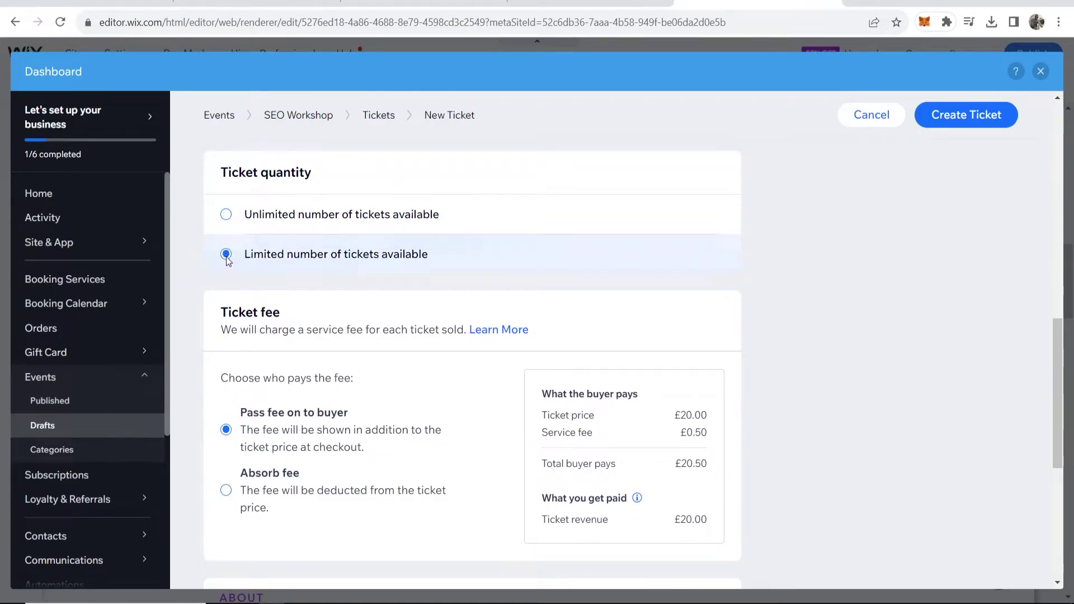
{"action": "left_click", "coordinate": [317, 304]}
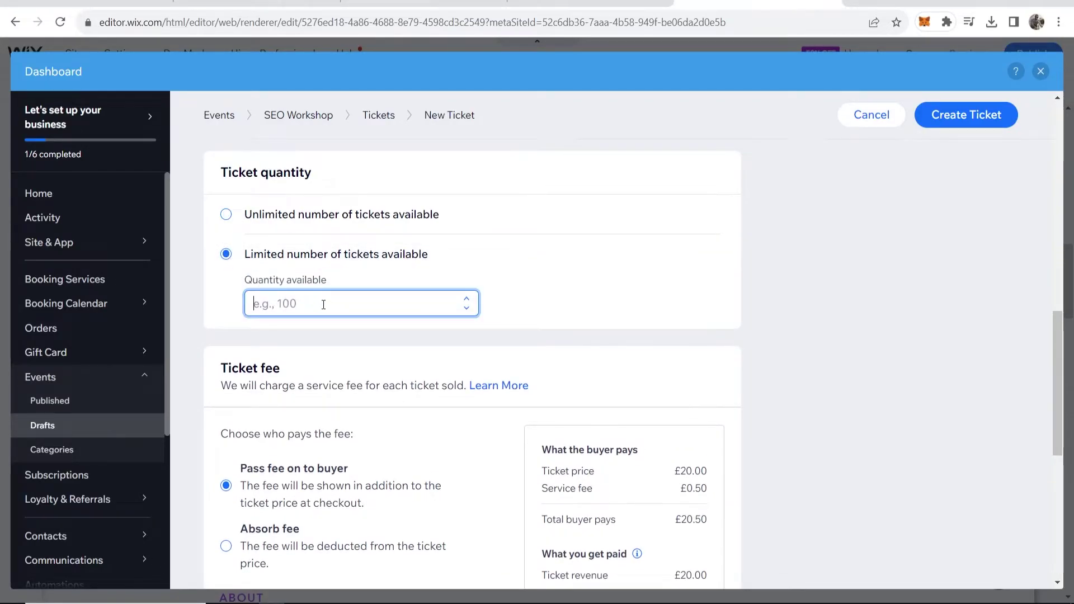
{"action": "type", "text": "50"}
{"action": "left_click", "coordinate": [817, 342]}
{"action": "scroll", "coordinate": [818, 341], "scroll_direction": "down", "scroll_amount": 3}
{"action": "scroll", "coordinate": [757, 336], "scroll_direction": "down", "scroll_amount": 2}
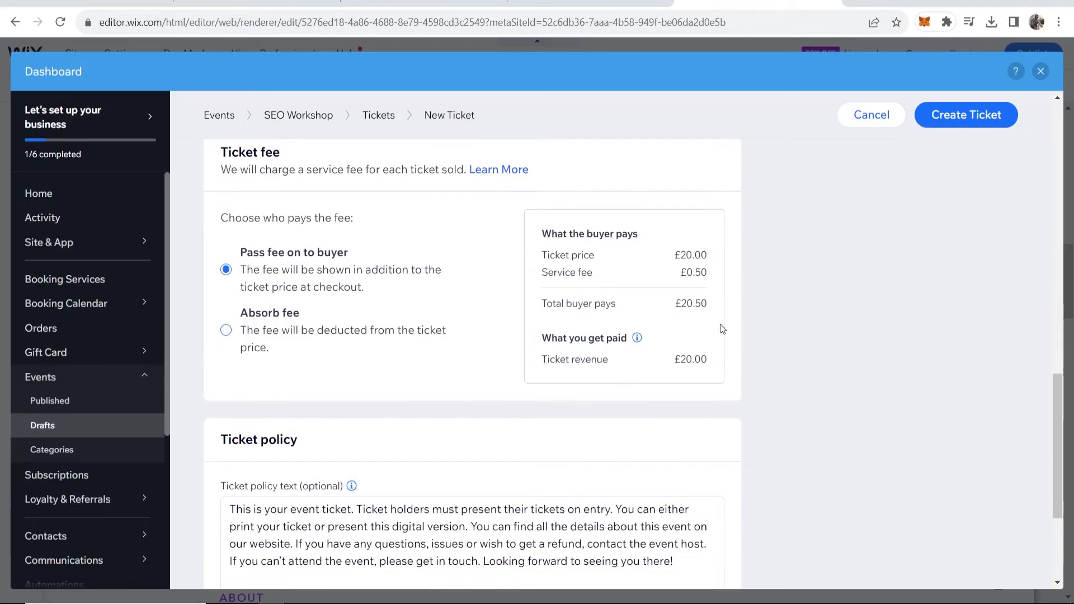
{"action": "left_click_drag", "start_coordinate": [221, 217], "coordinate": [357, 214]}
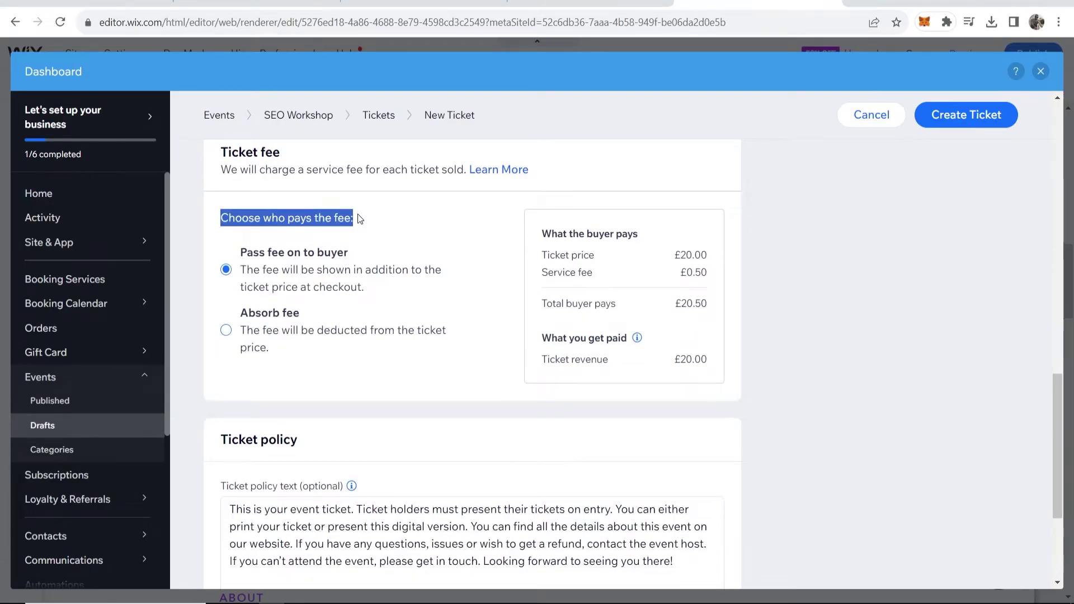
{"action": "left_click", "coordinate": [358, 213]}
{"action": "left_click_drag", "start_coordinate": [708, 275], "coordinate": [681, 269]}
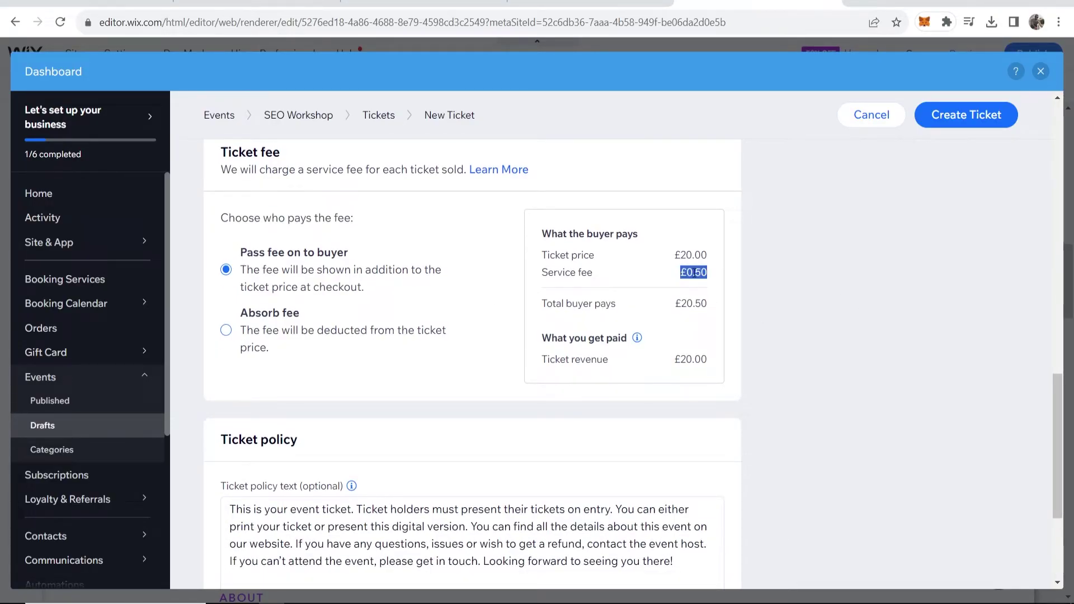
{"action": "left_click", "coordinate": [682, 270]}
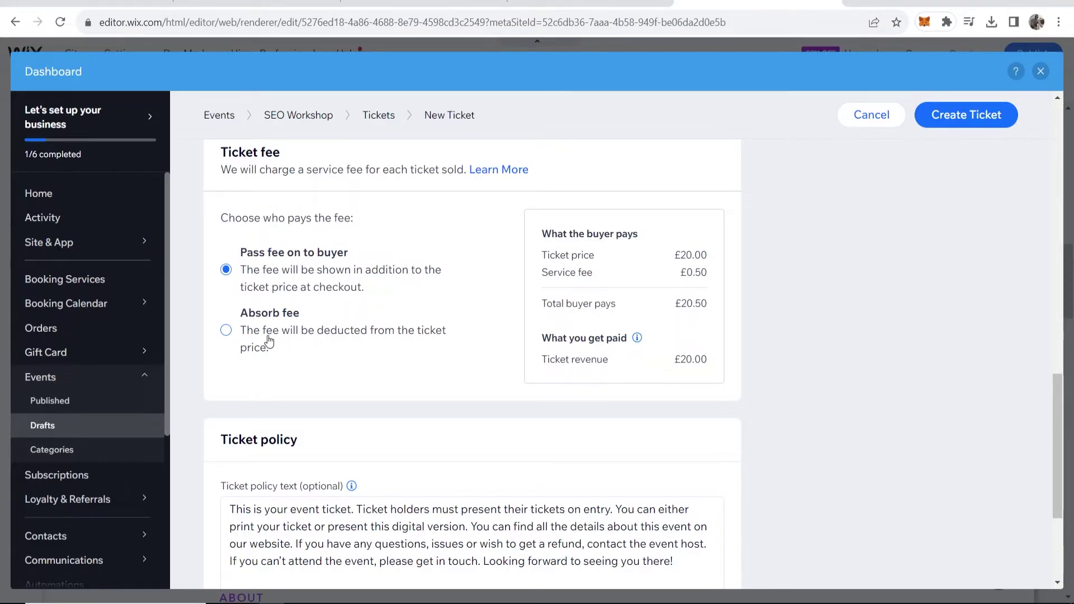
{"action": "scroll", "coordinate": [365, 335], "scroll_direction": "down", "scroll_amount": 4}
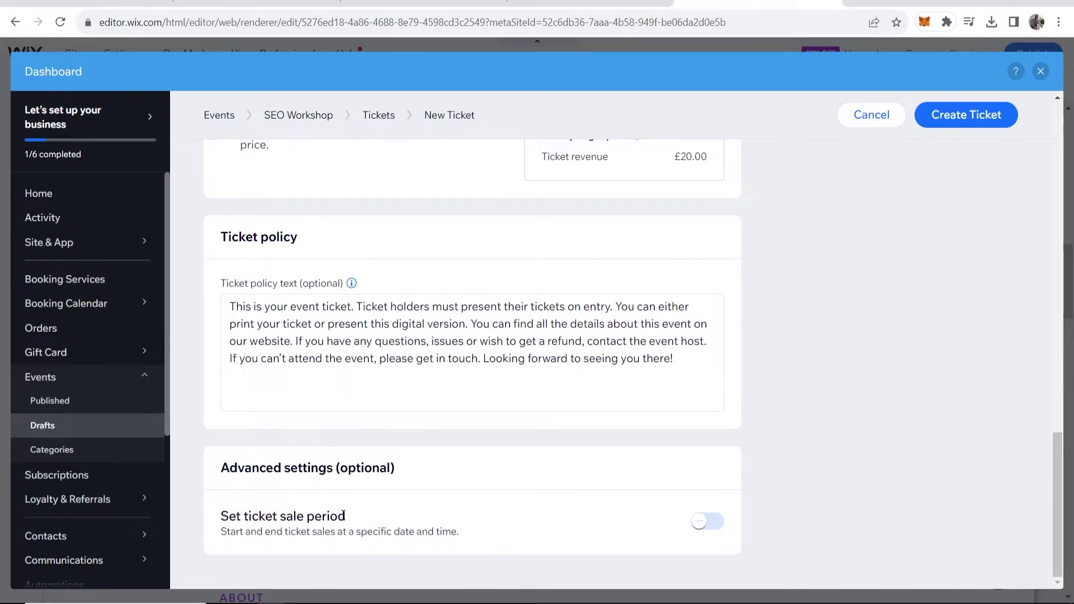
{"action": "scroll", "coordinate": [1022, 178], "scroll_direction": "up", "scroll_amount": 5}
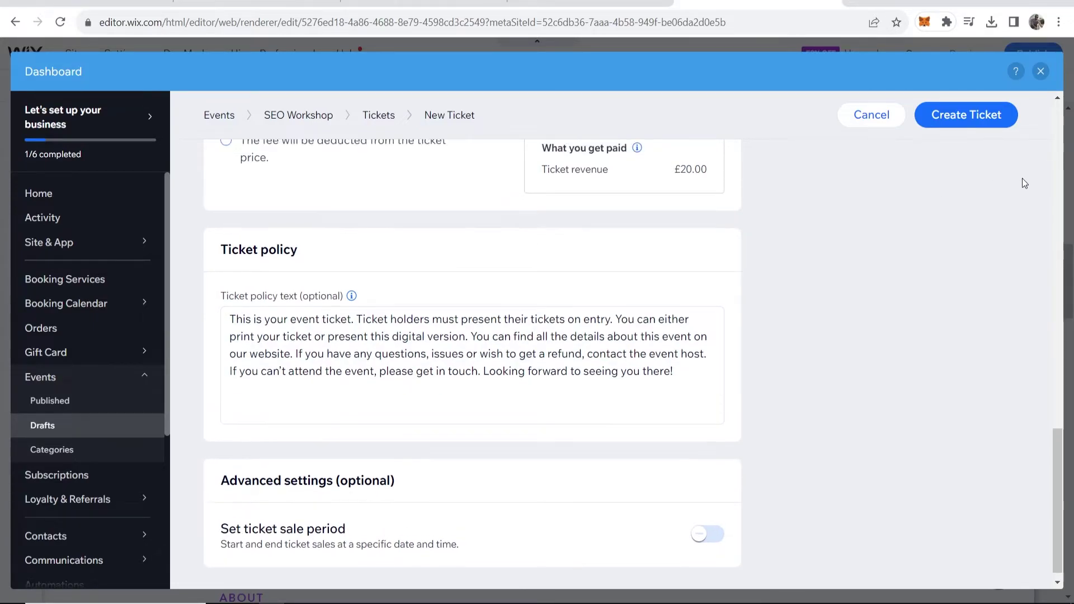
Step: Create the £20 SEO Workshop ticket type and scroll through the event's Settings
{"action": "left_click", "coordinate": [966, 114]}
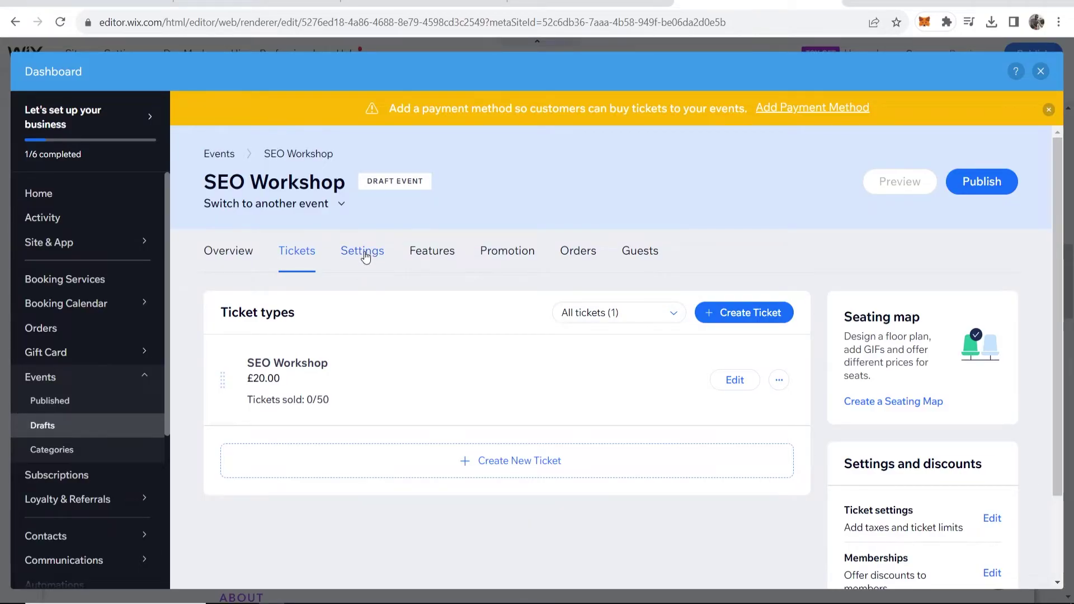
{"action": "left_click", "coordinate": [369, 258]}
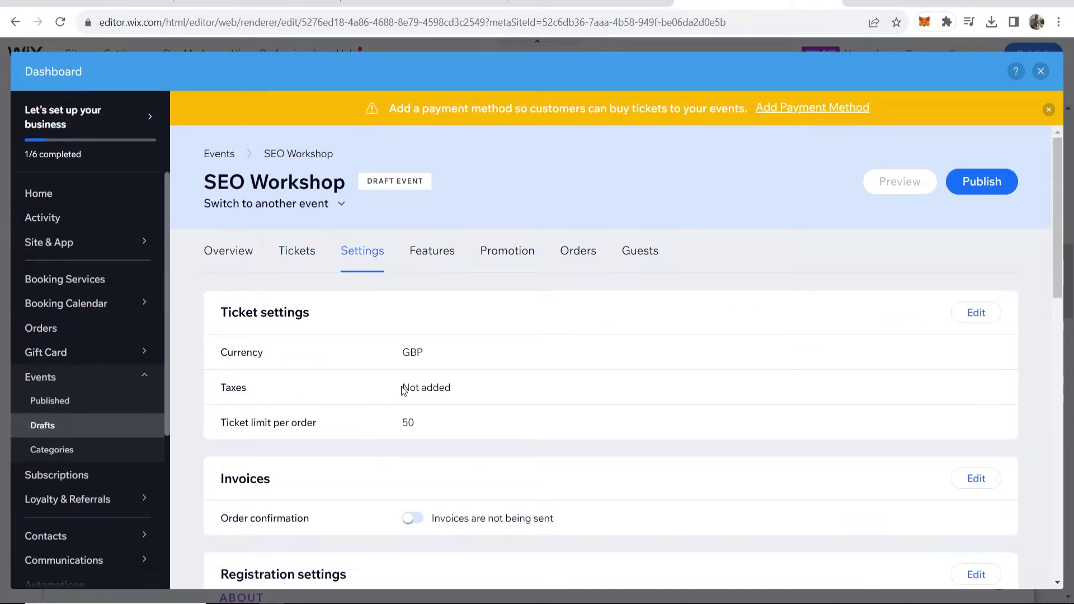
{"action": "scroll", "coordinate": [404, 394], "scroll_direction": "down", "scroll_amount": 2}
{"action": "scroll", "coordinate": [404, 395], "scroll_direction": "down", "scroll_amount": 6}
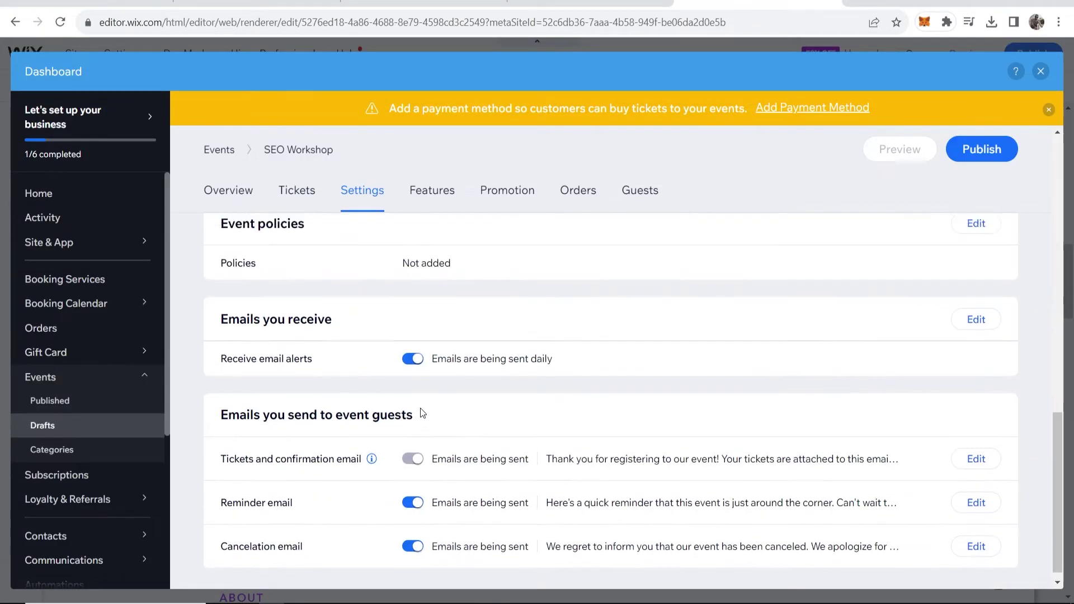
{"action": "scroll", "coordinate": [421, 408], "scroll_direction": "up", "scroll_amount": 6}
{"action": "scroll", "coordinate": [420, 411], "scroll_direction": "up", "scroll_amount": 2}
{"action": "scroll", "coordinate": [381, 413], "scroll_direction": "down", "scroll_amount": 6}
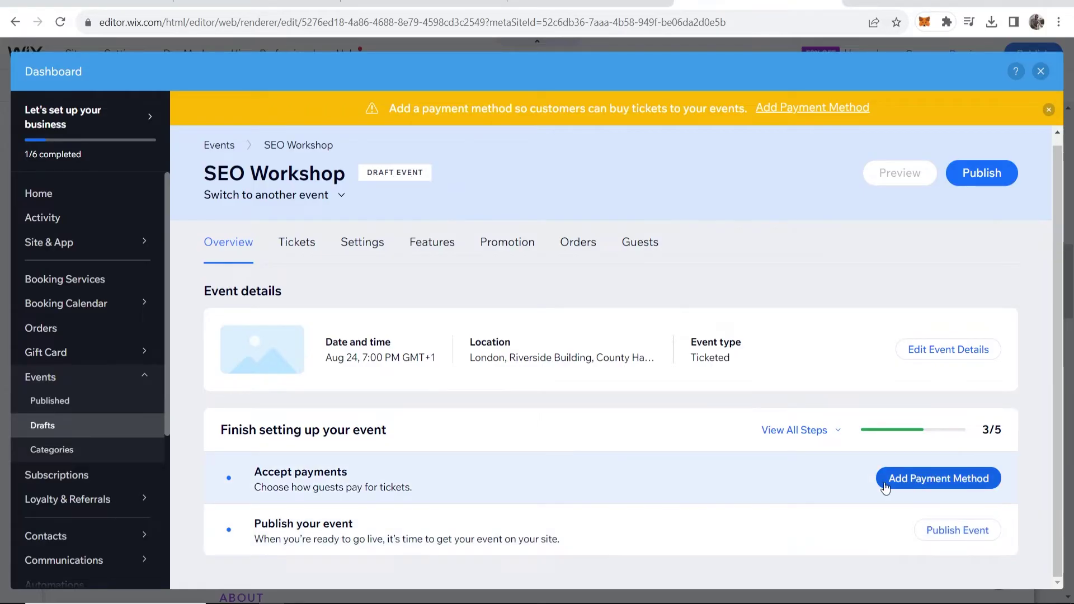
Step: Add PayPal as a payment method and confirm connecting the PayPal account
{"action": "left_click", "coordinate": [923, 482]}
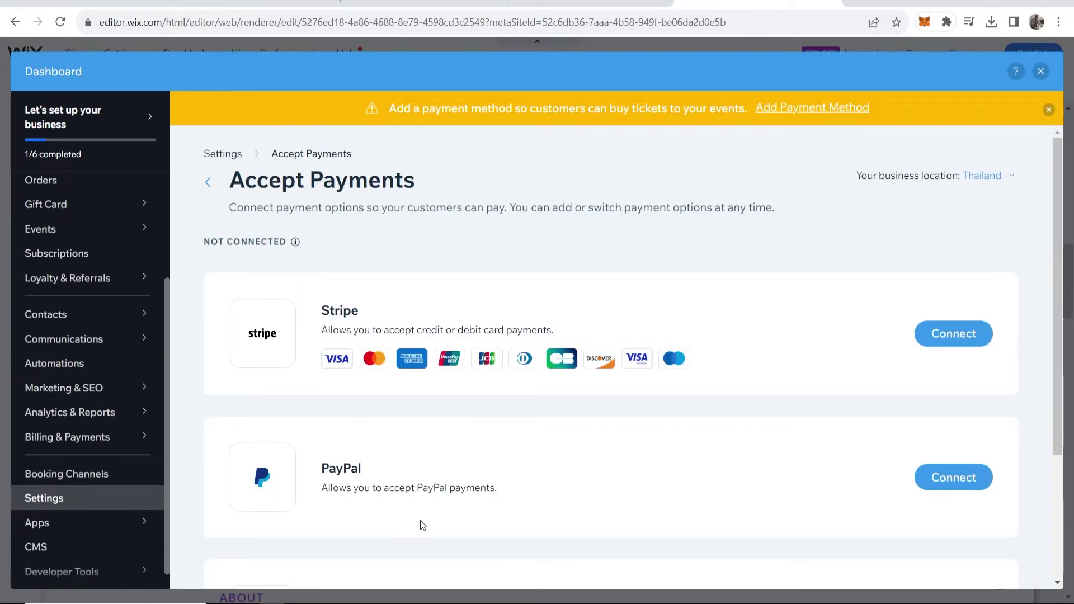
{"action": "left_click", "coordinate": [942, 480]}
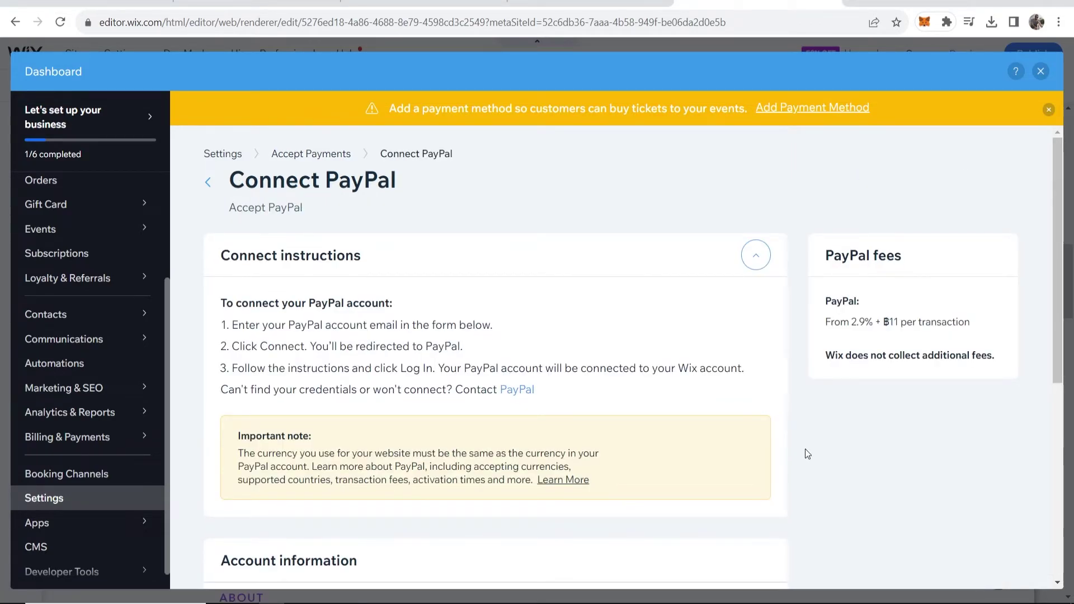
{"action": "left_click_drag", "start_coordinate": [826, 325], "coordinate": [1024, 329]}
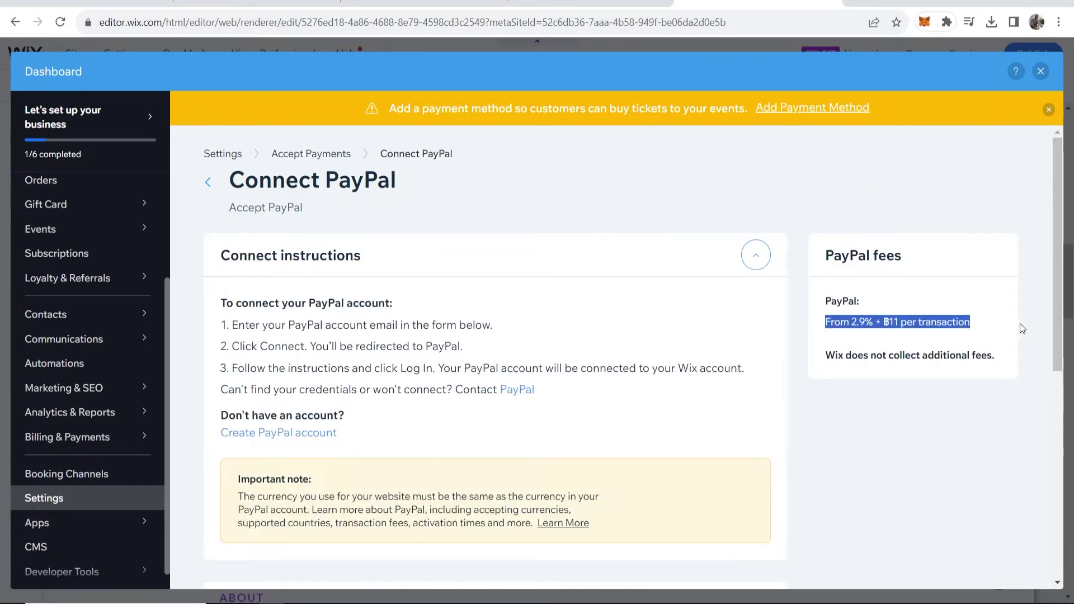
{"action": "left_click", "coordinate": [607, 317]}
{"action": "scroll", "coordinate": [556, 311], "scroll_direction": "down", "scroll_amount": 1}
{"action": "scroll", "coordinate": [536, 318], "scroll_direction": "down", "scroll_amount": 3}
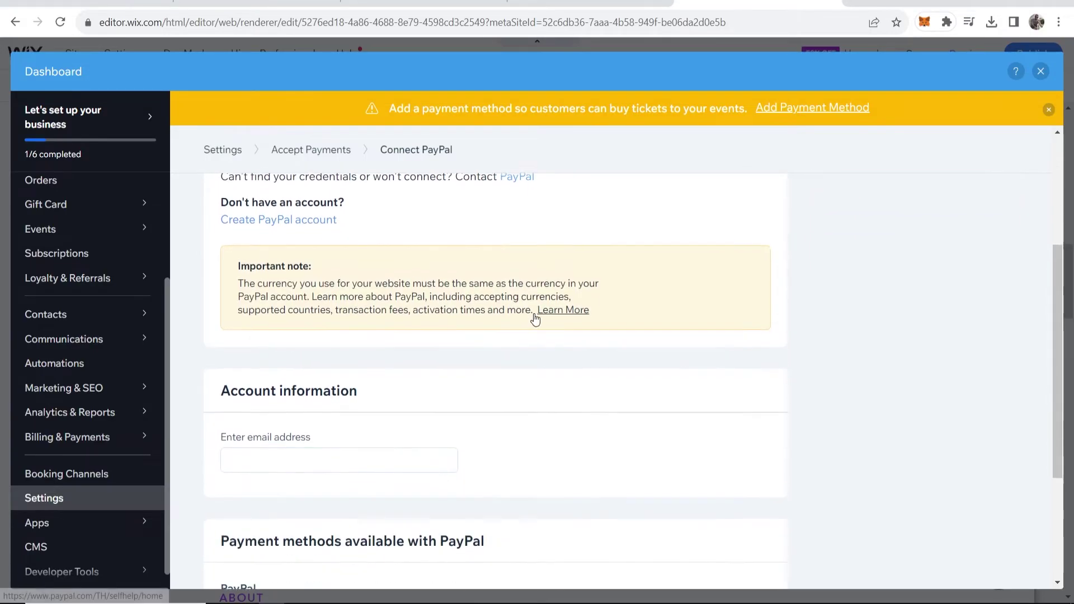
{"action": "scroll", "coordinate": [320, 394], "scroll_direction": "down", "scroll_amount": 2}
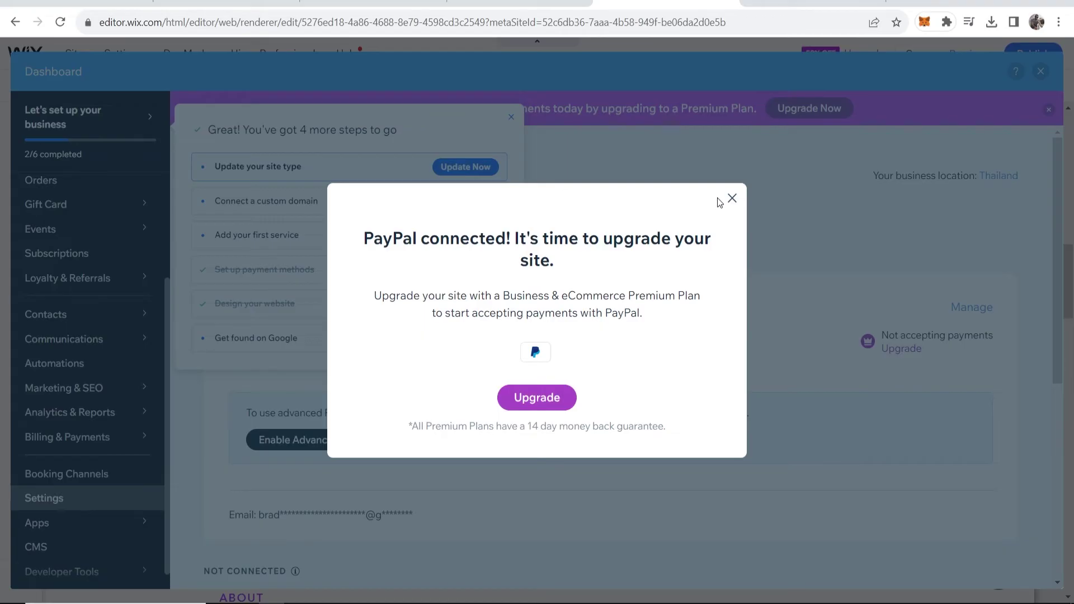
{"action": "left_click", "coordinate": [730, 200]}
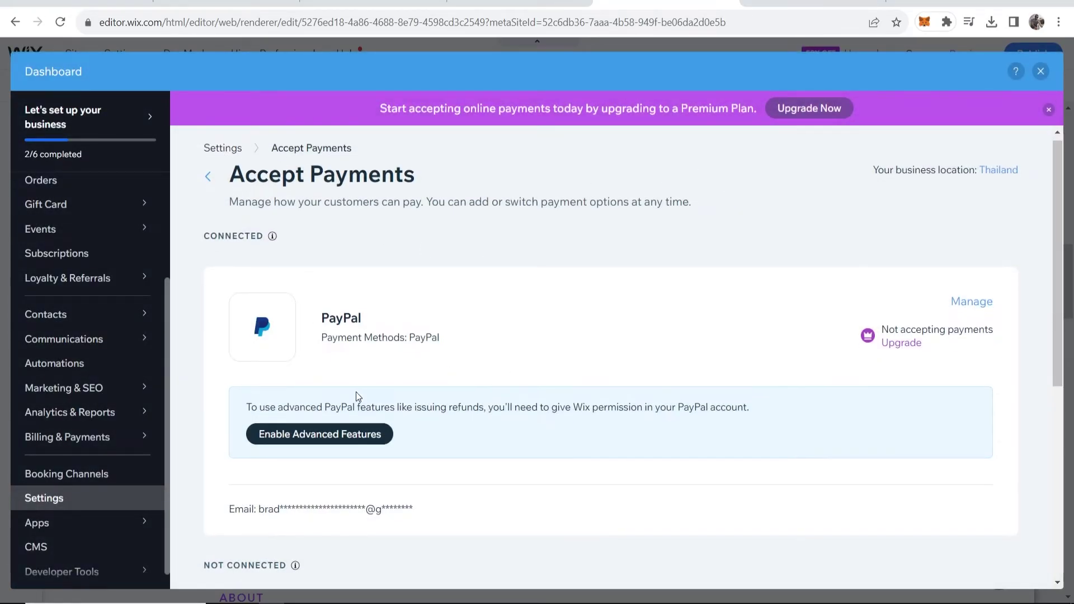
Step: Publish the SEO Workshop draft from the events dashboard, then return to the editor
{"action": "left_click", "coordinate": [207, 182]}
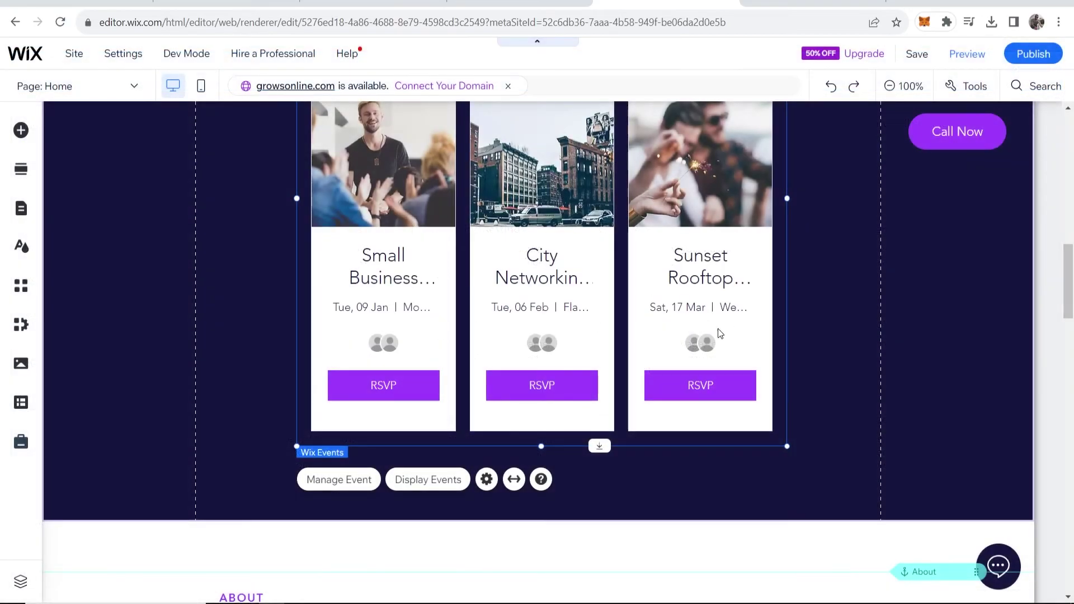
{"action": "left_click", "coordinate": [335, 480]}
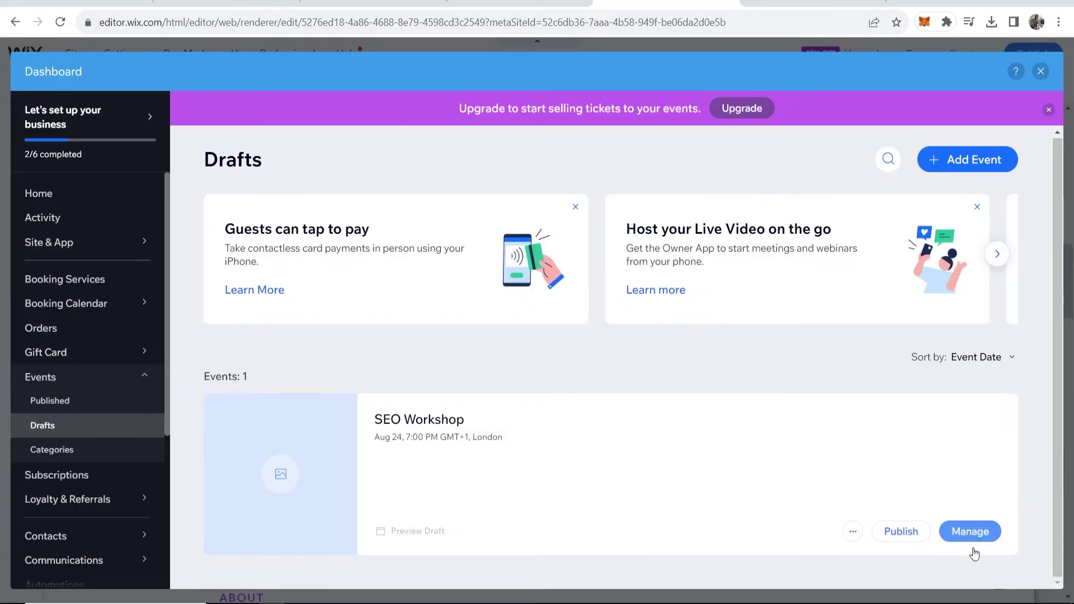
{"action": "left_click", "coordinate": [904, 531]}
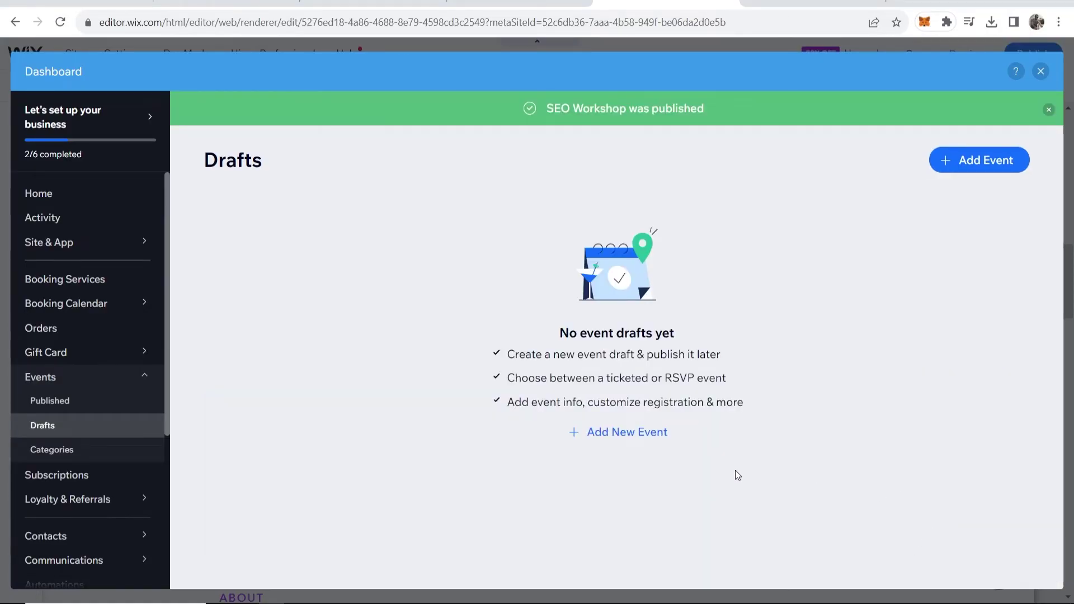
{"action": "left_click_drag", "start_coordinate": [544, 107], "coordinate": [737, 120]}
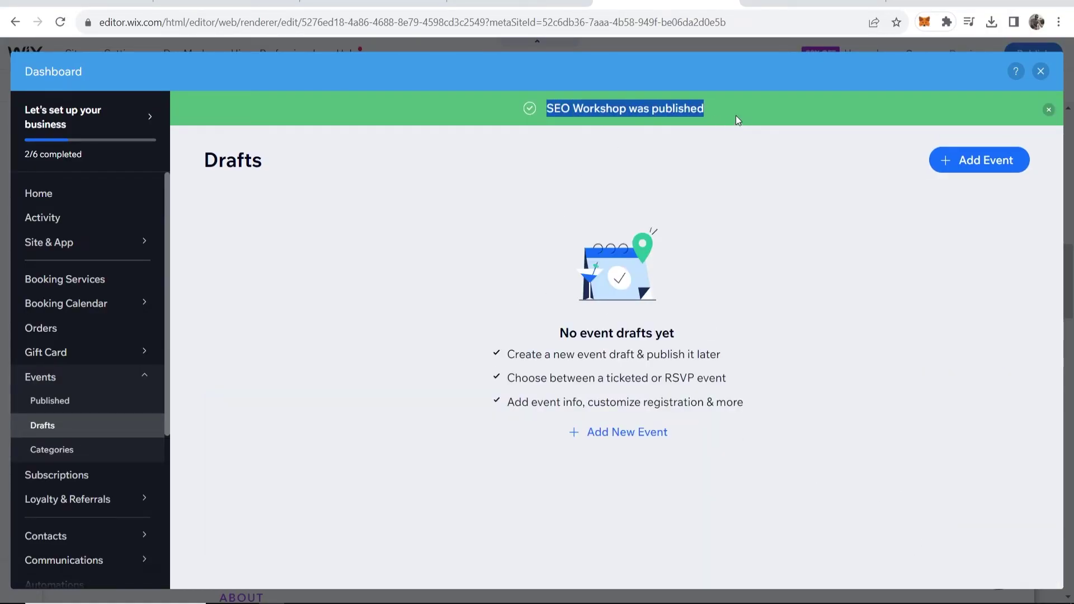
{"action": "left_click", "coordinate": [1041, 72]}
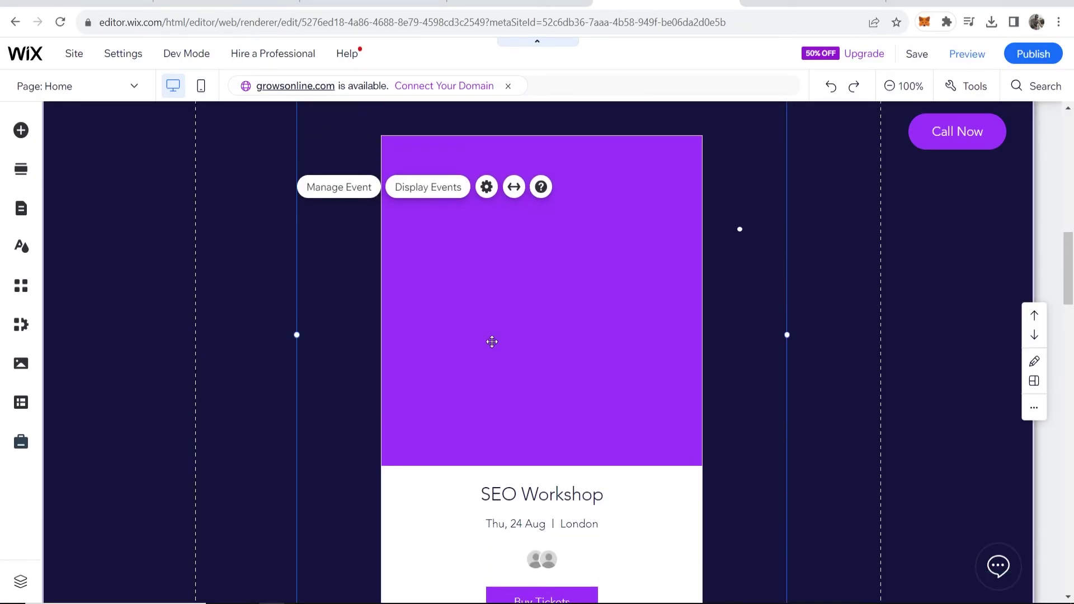
{"action": "scroll", "coordinate": [480, 334], "scroll_direction": "down", "scroll_amount": 4}
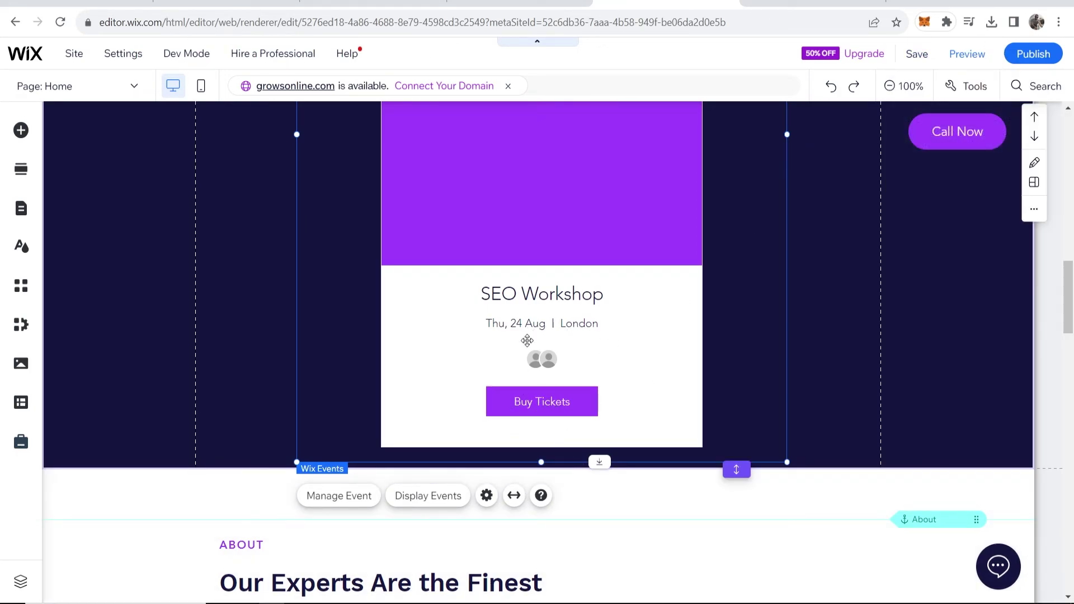
Step: On the live site, add one £20.00 SEO Workshop ticket for a £20.50 total
{"action": "mouse_move", "coordinate": [1032, 61]}
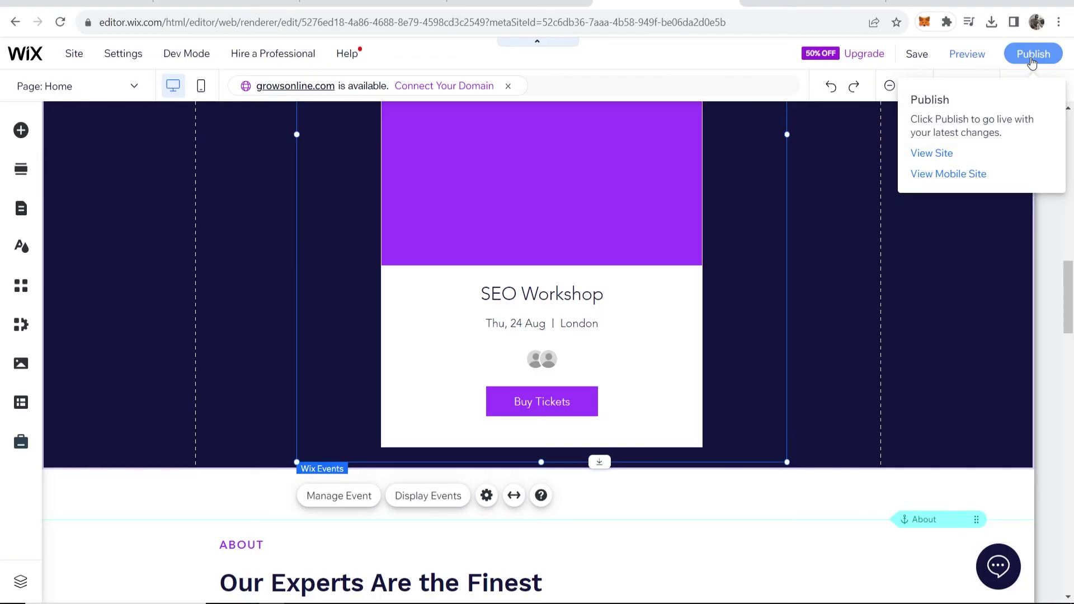
{"action": "left_click", "coordinate": [932, 157]}
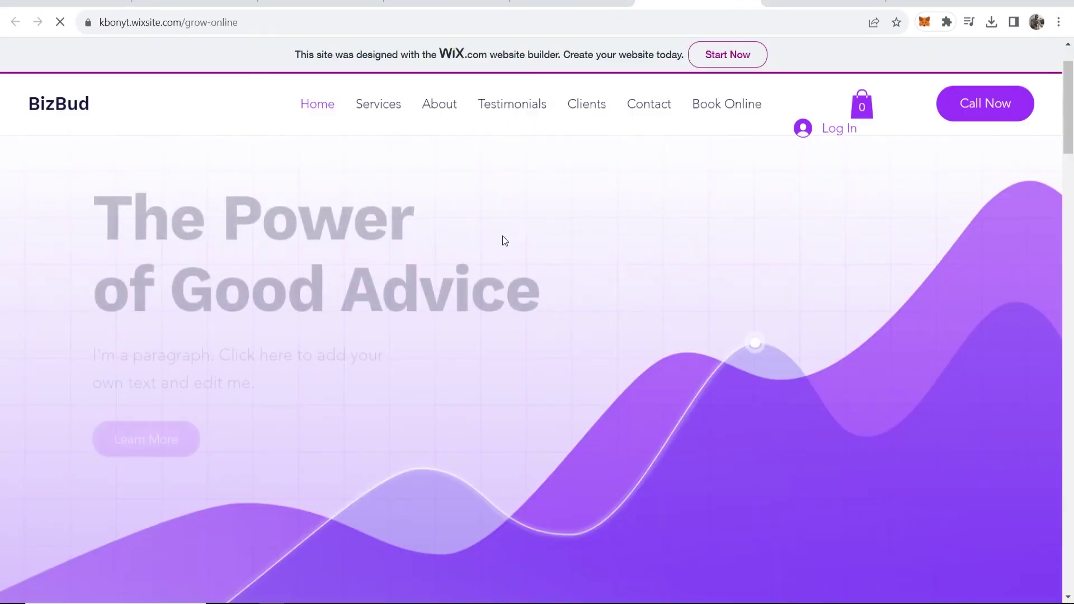
{"action": "scroll", "coordinate": [501, 238], "scroll_direction": "down", "scroll_amount": 10}
{"action": "scroll", "coordinate": [500, 244], "scroll_direction": "down", "scroll_amount": 1}
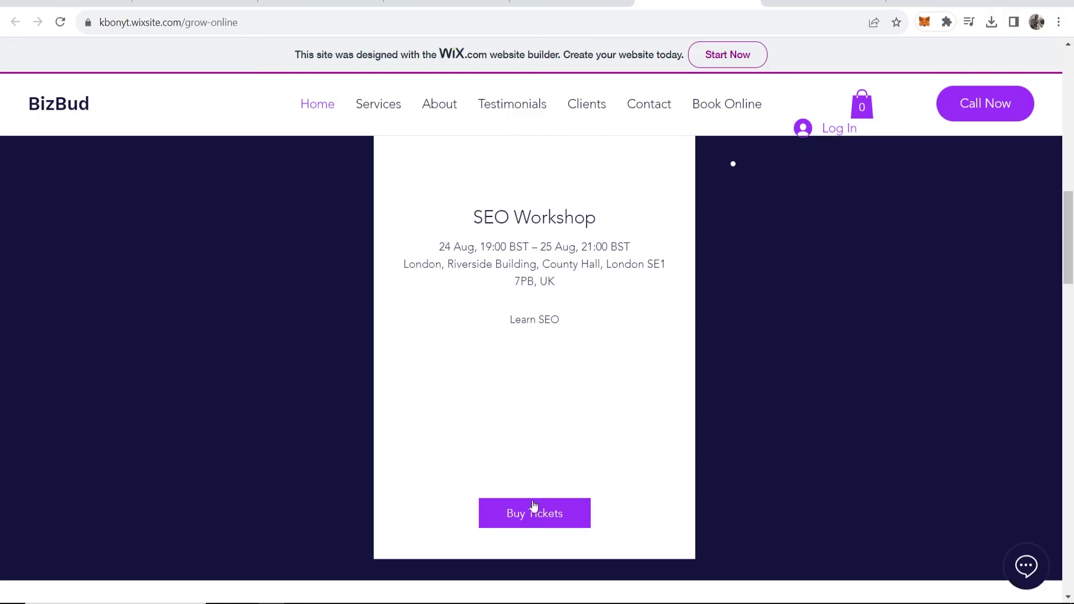
{"action": "left_click", "coordinate": [535, 512]}
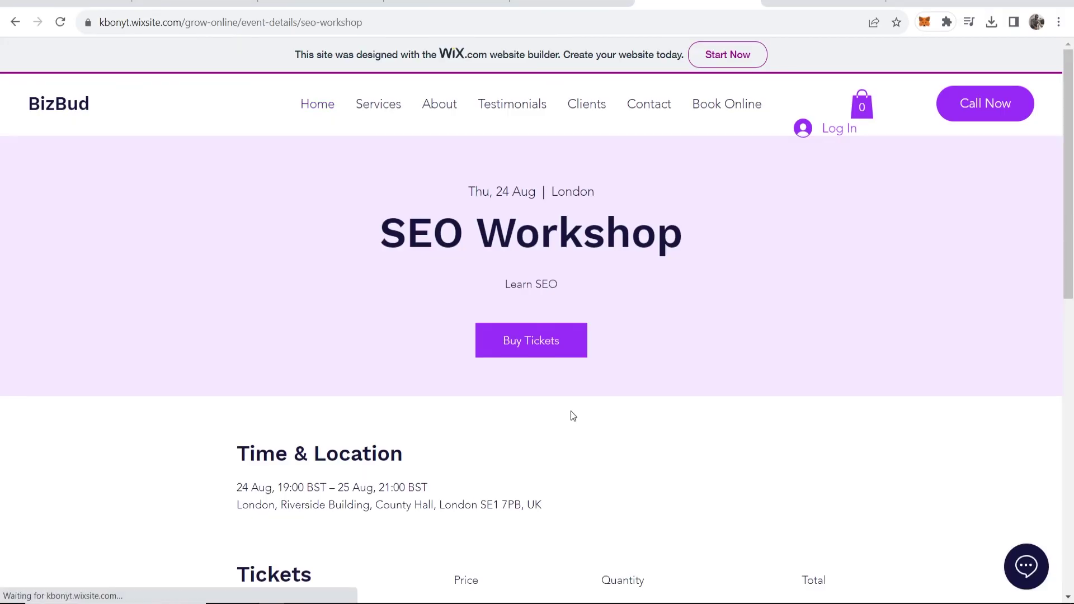
{"action": "scroll", "coordinate": [567, 420], "scroll_direction": "down", "scroll_amount": 5}
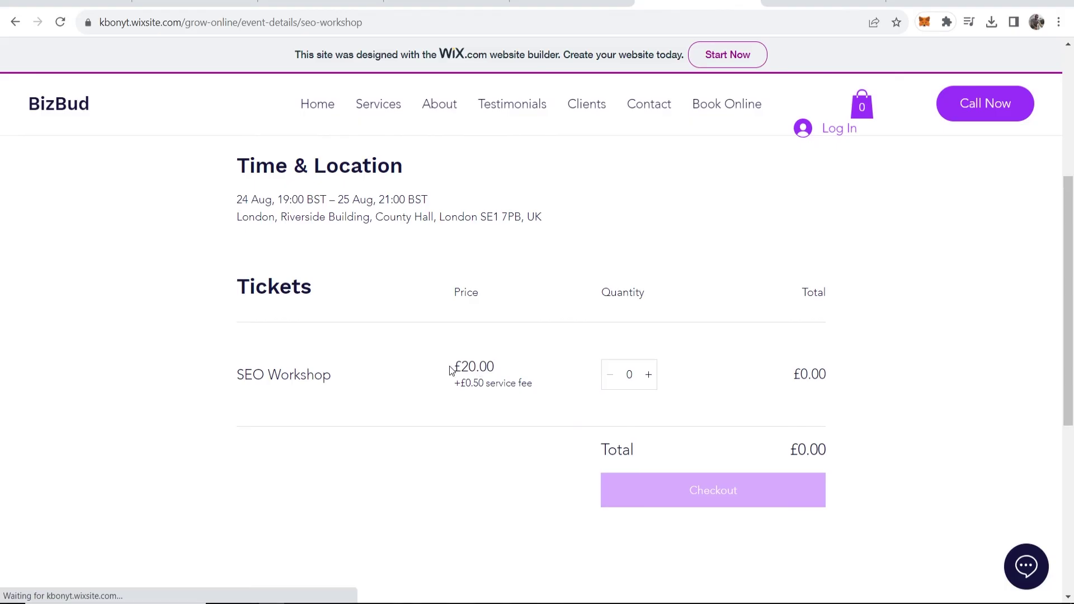
{"action": "left_click_drag", "start_coordinate": [451, 370], "coordinate": [488, 372]}
{"action": "left_click", "coordinate": [649, 375]}
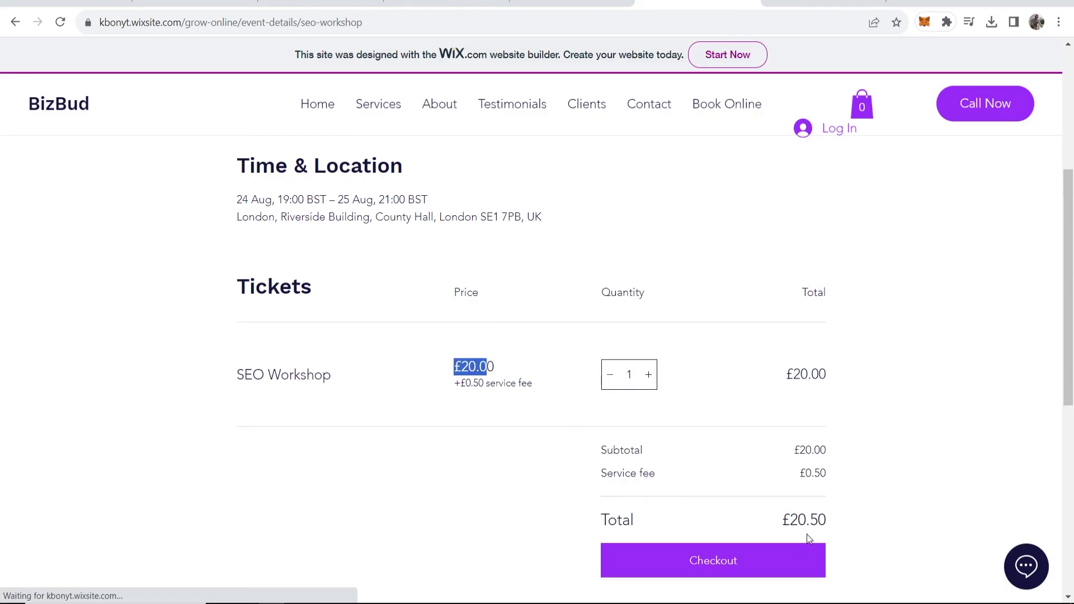
{"action": "mouse_move", "coordinate": [827, 521]}
{"action": "left_mouse_down"}
{"action": "mouse_move", "coordinate": [751, 517]}
{"action": "mouse_move", "coordinate": [834, 521]}
{"action": "left_mouse_up"}
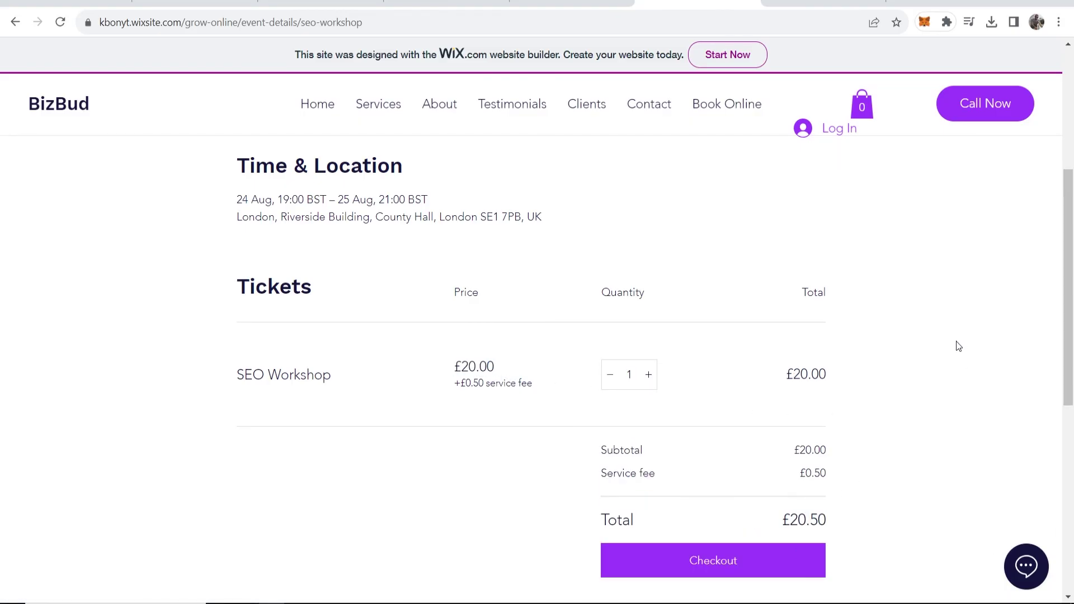